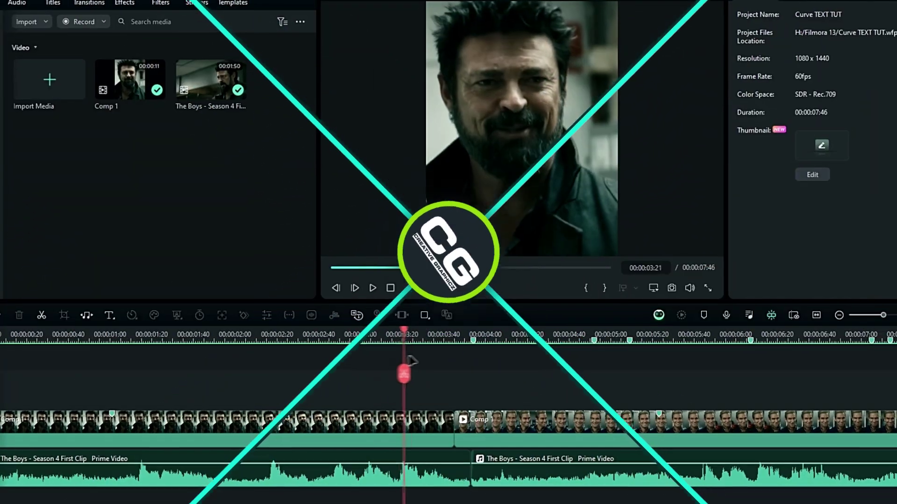
Transcribe both audio clips on the timeline with Speech-to-Text in English (US), without translation, output as Titles
left_click_drag(447, 363, 703, 378)
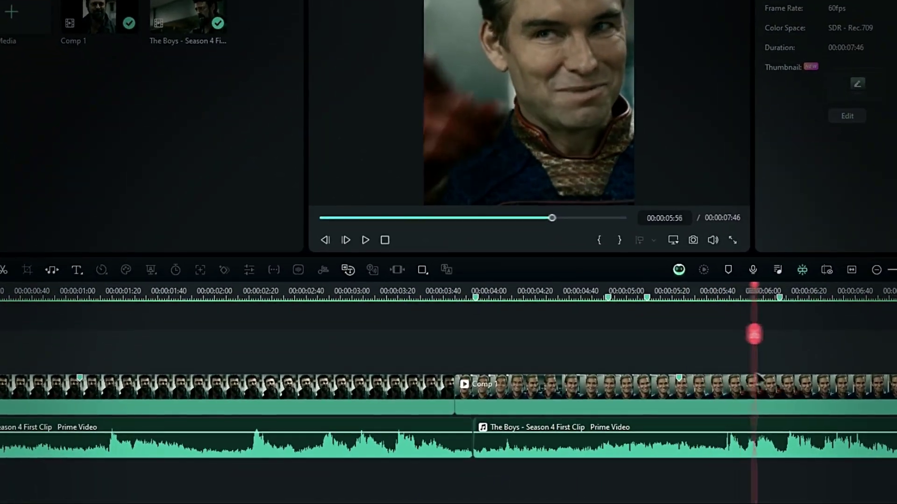
left_click_drag(893, 373, 344, 424)
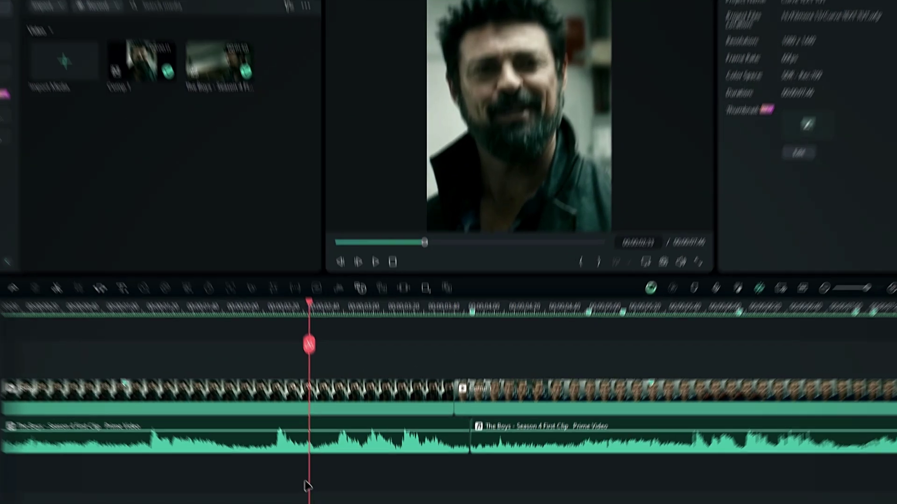
left_click_drag(312, 494, 583, 467)
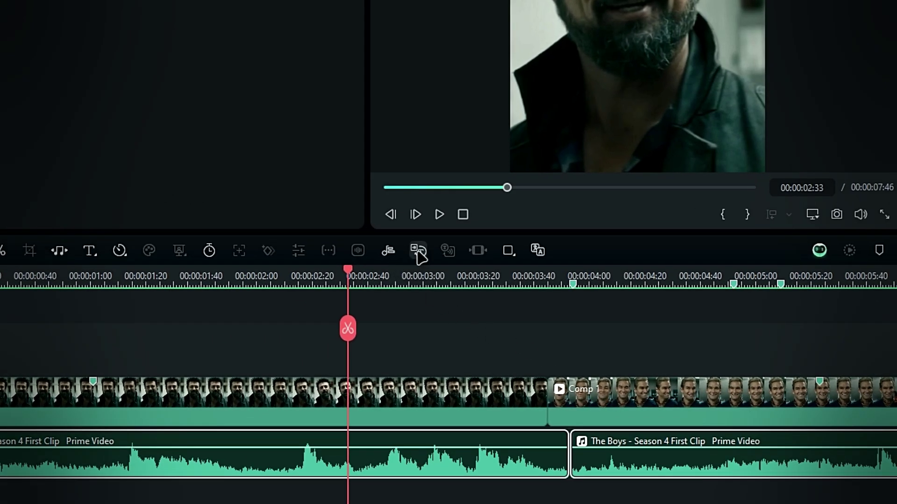
left_click(418, 251)
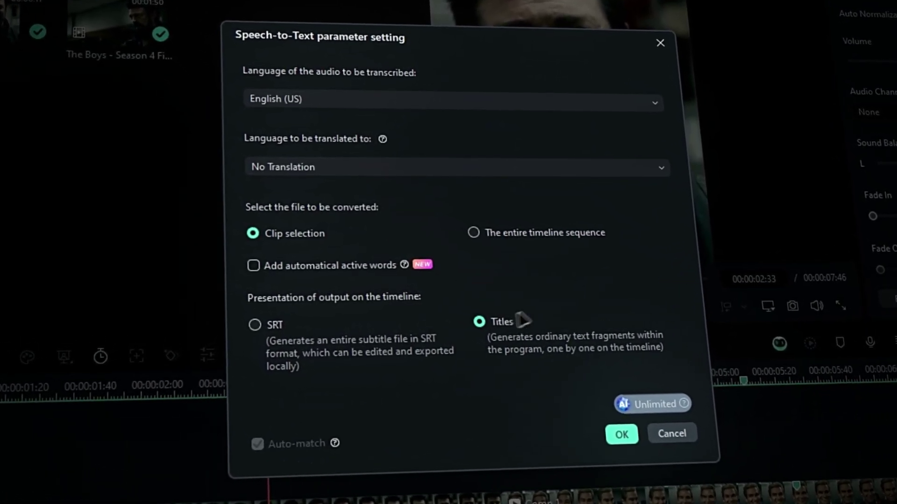
left_click(624, 437)
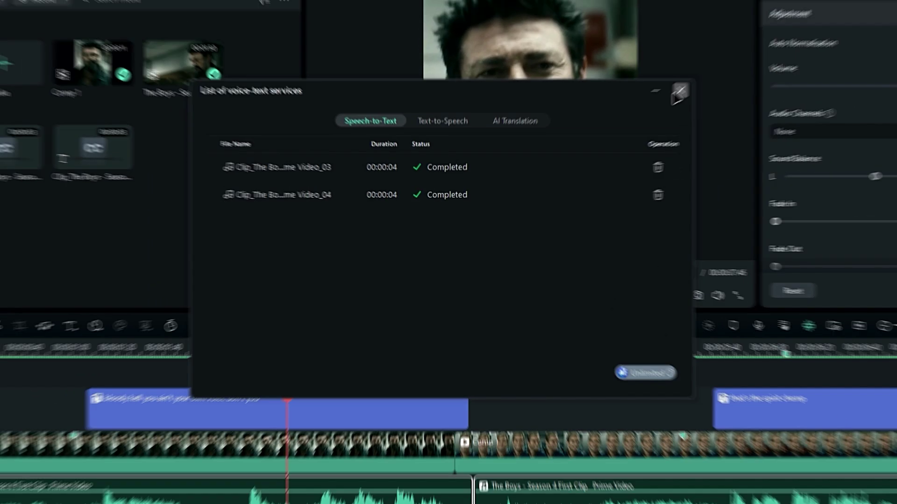
left_click(678, 93)
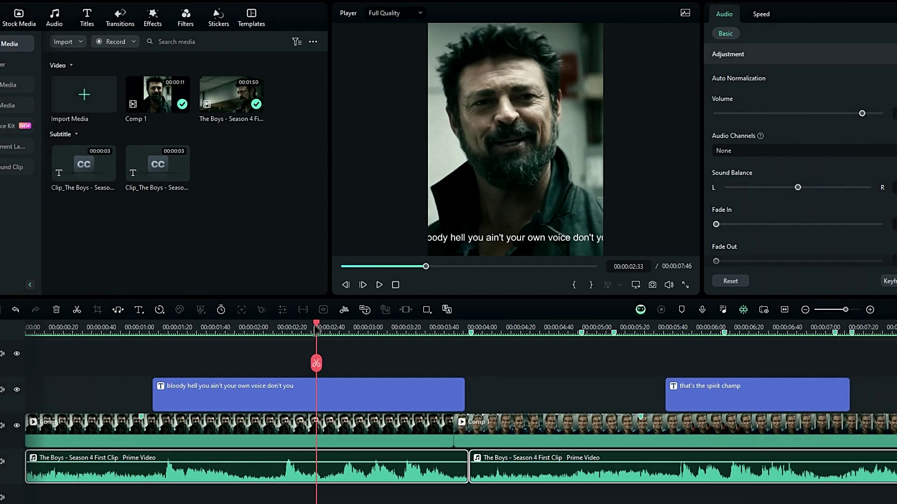
Format all five title clips with the Utsaah Bold font, size 36, centre alignment and letter spacing 2
left_click_drag(316, 363, 855, 362)
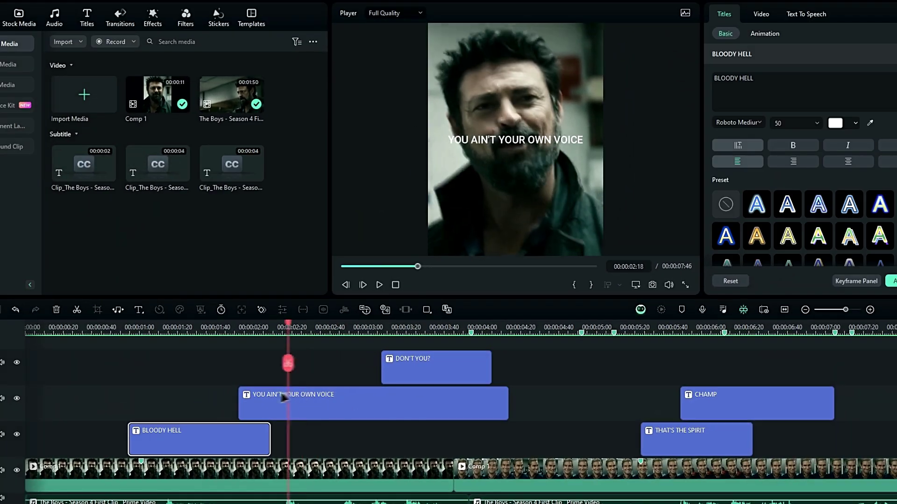
left_click_drag(284, 396, 192, 414)
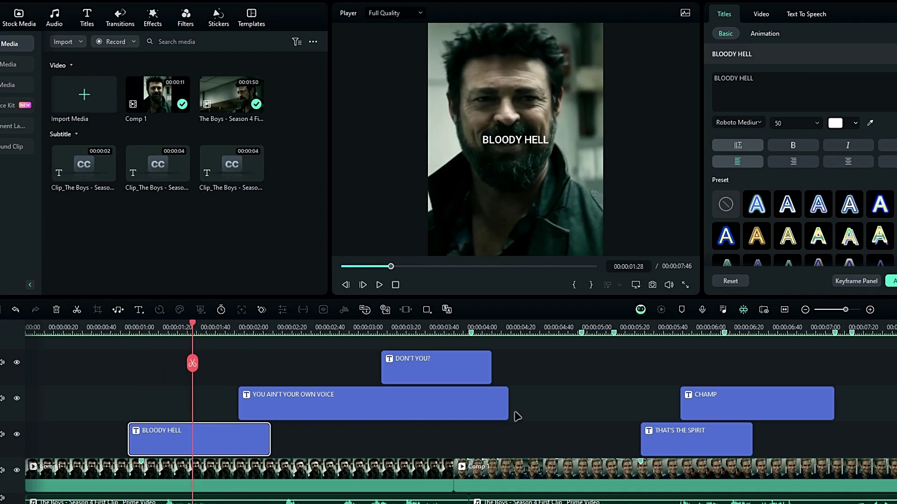
left_click_drag(834, 351, 178, 449)
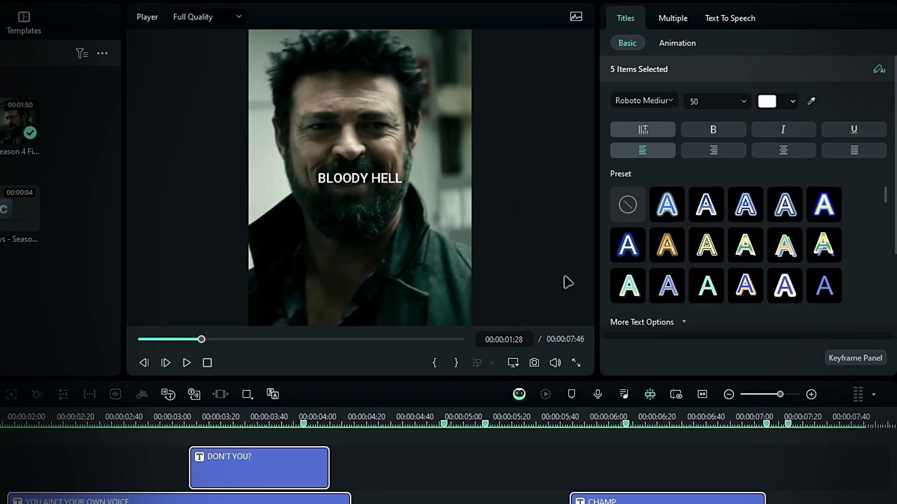
left_click(649, 101)
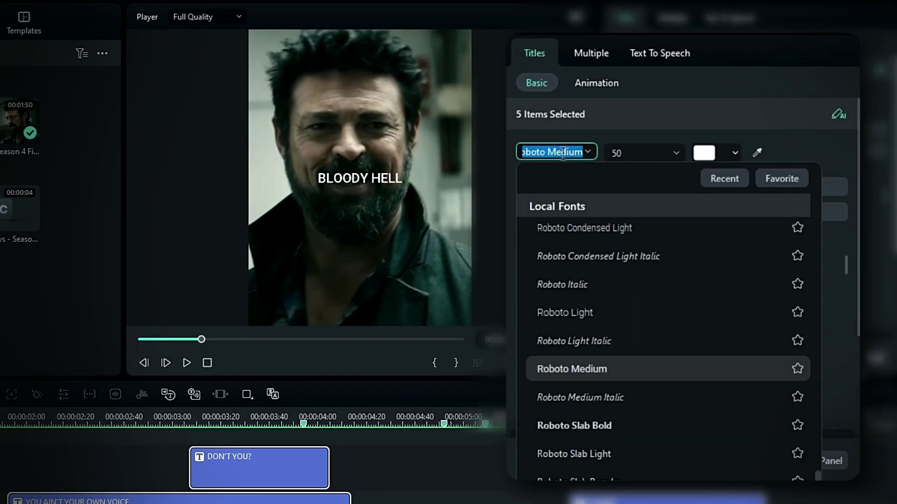
type("uts")
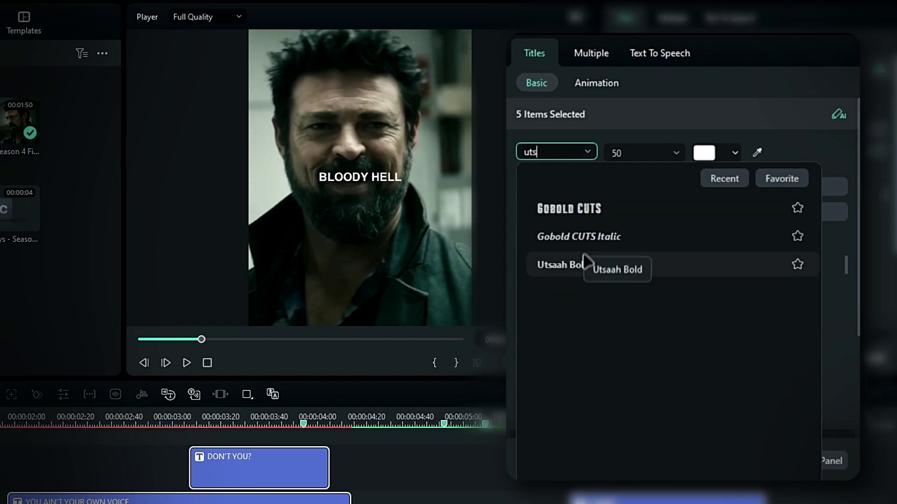
left_click(586, 262)
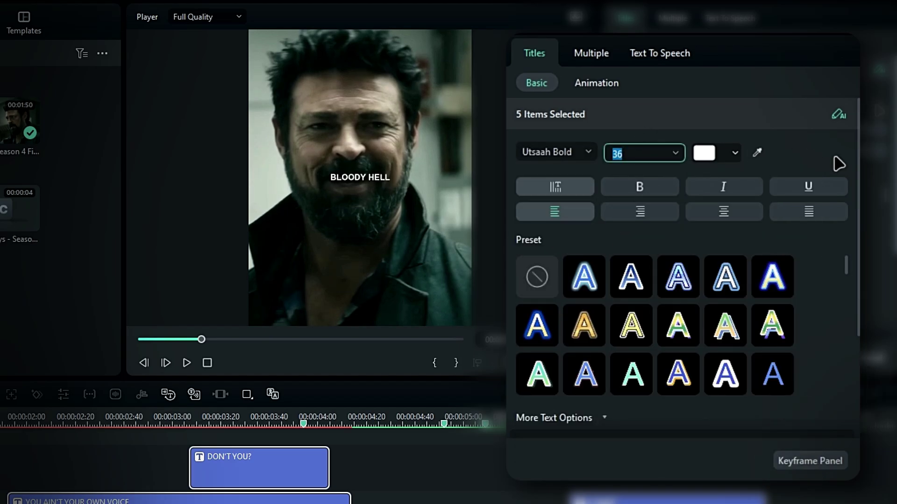
left_click(725, 218)
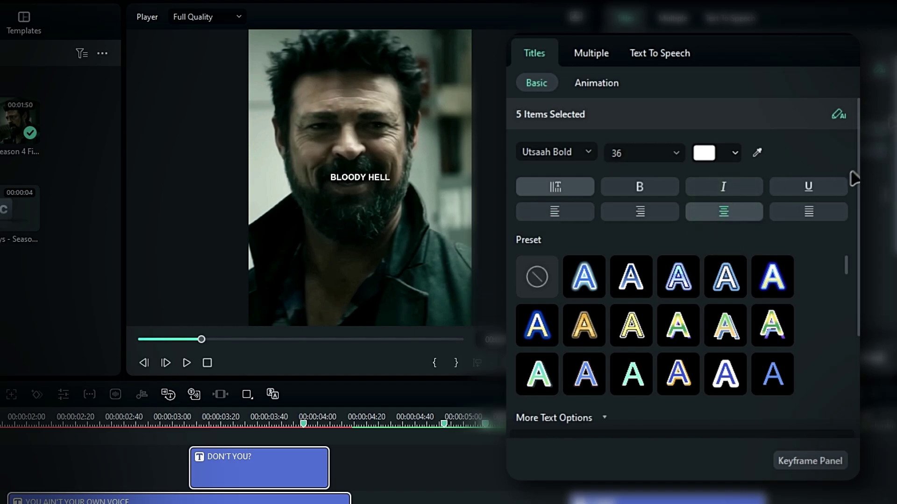
scroll(850, 178, "down", 3)
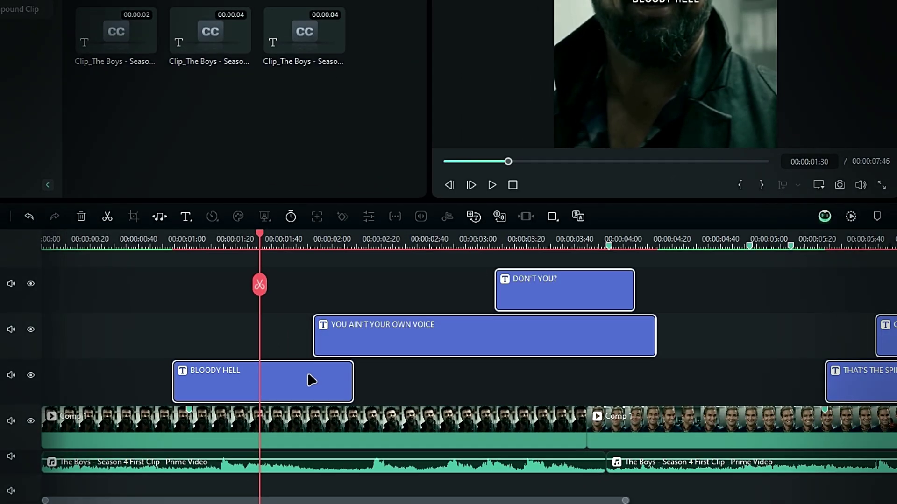
Give the BLOODY HELL title an orange-to-red gradient fill at a 270° angle in Advanced Text Edit
left_click(307, 372)
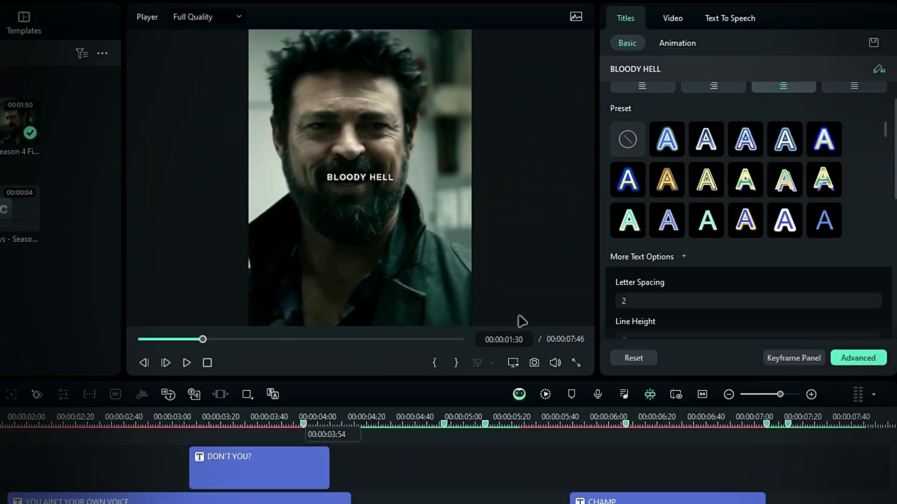
left_click(861, 358)
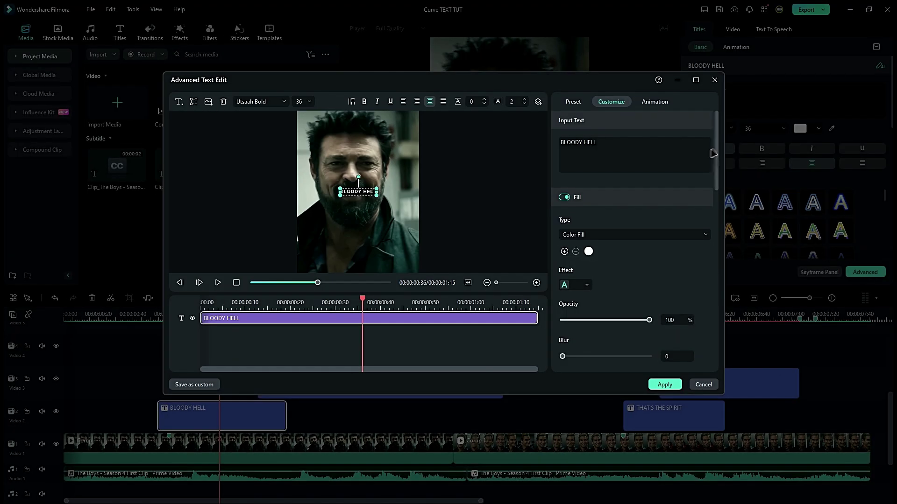
left_click(695, 81)
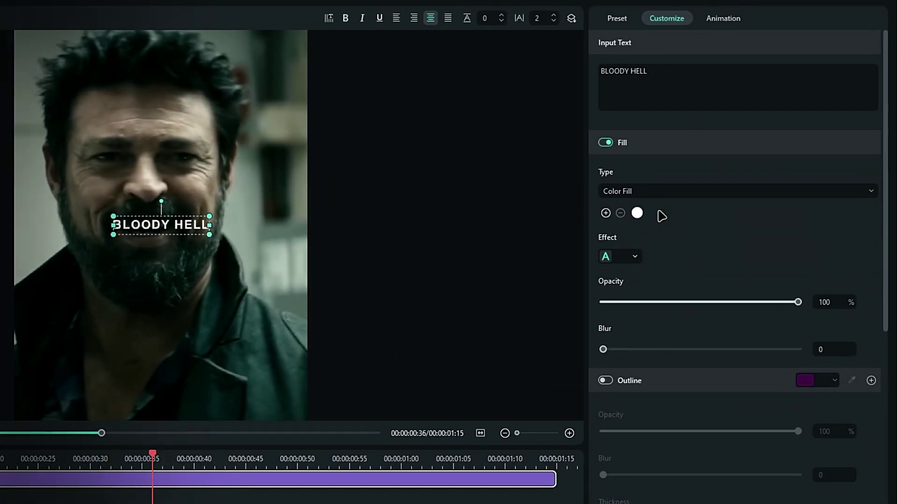
left_click(743, 179)
left_click(628, 234)
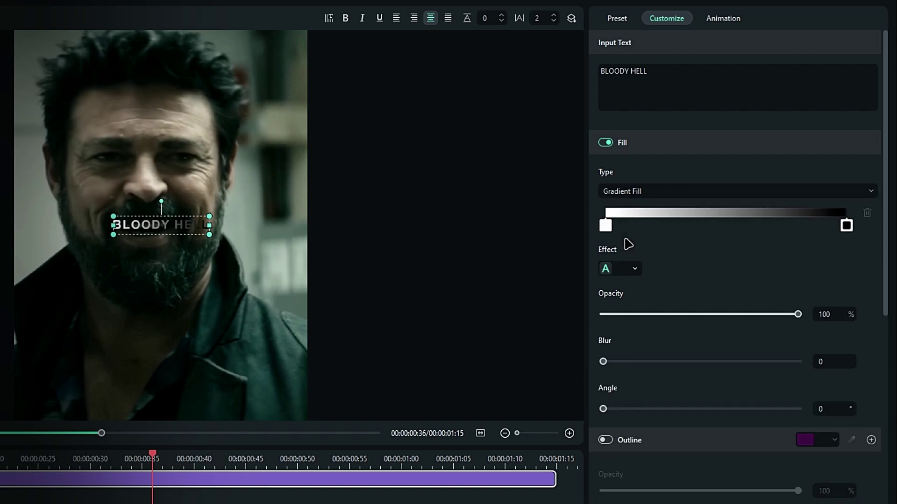
left_click(606, 225)
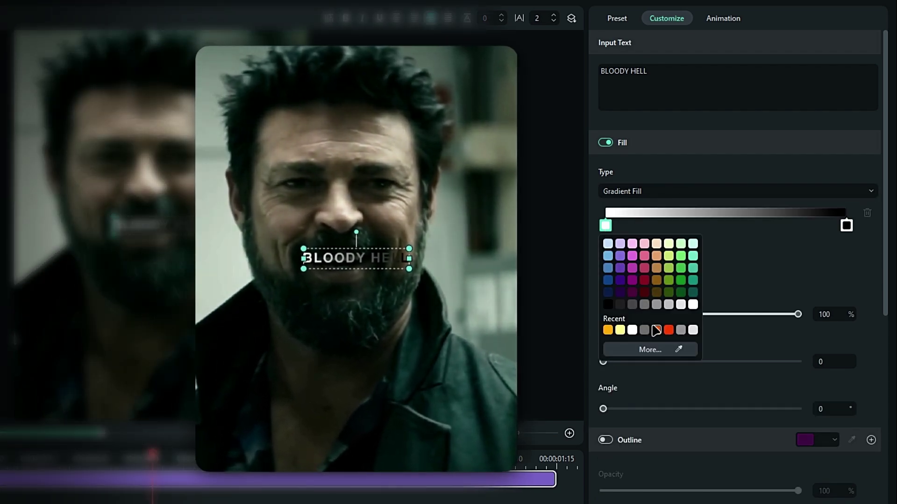
left_click(656, 330)
left_click(846, 226)
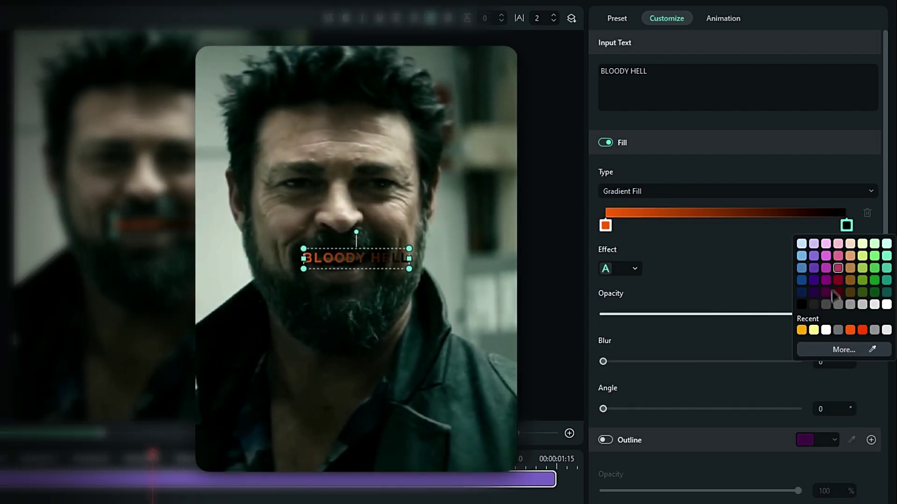
left_click(862, 330)
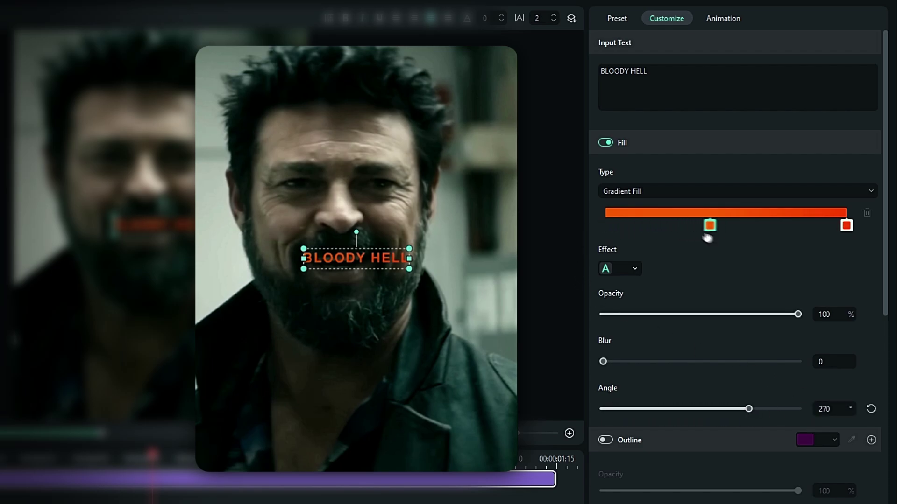
Add a black shadow with 60% opacity and blur 10 to the BLOODY HELL title and set its font size to 40
scroll(713, 316, "down", 7)
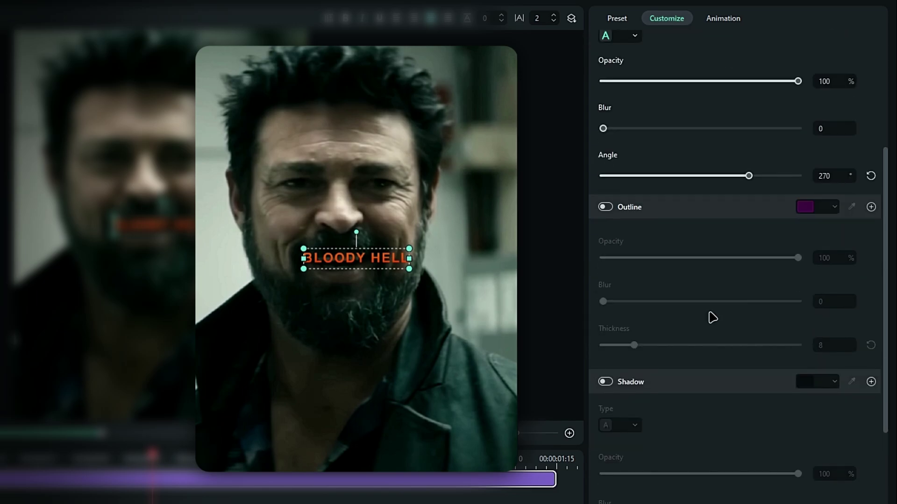
left_click(606, 265)
scroll(700, 327, "down", 1)
left_click_drag(798, 328, 721, 332)
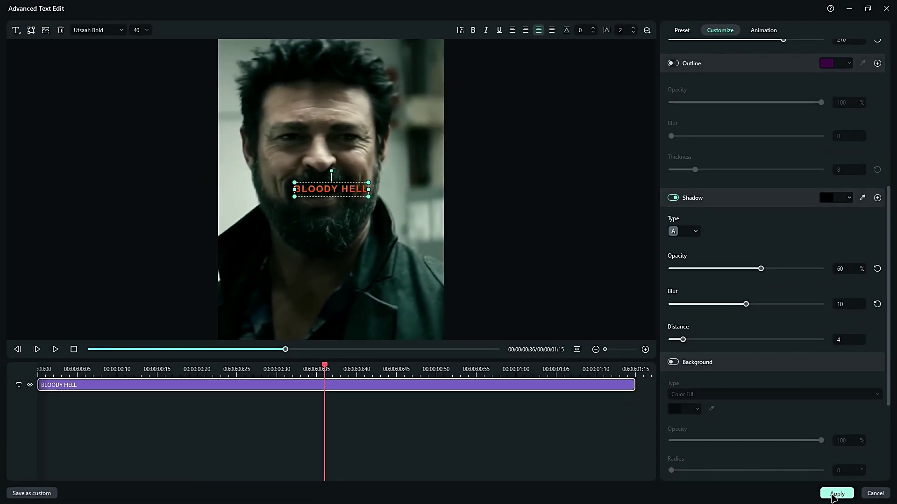
left_click(836, 495)
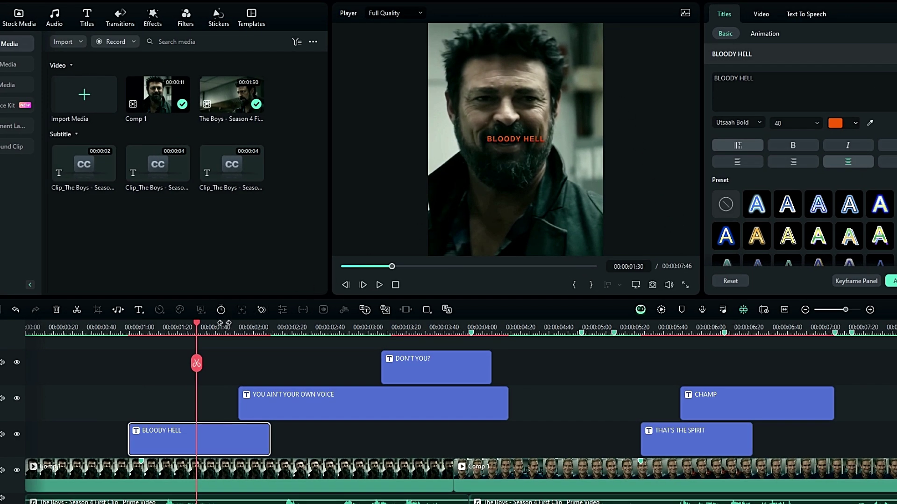
Apply a white-to-grey gradient fill at 270° and a black shadow with 60% opacity and blur 10 to the YOU AIN'T YOUR OWN VOICE title
left_click_drag(224, 324, 349, 331)
left_click(352, 409)
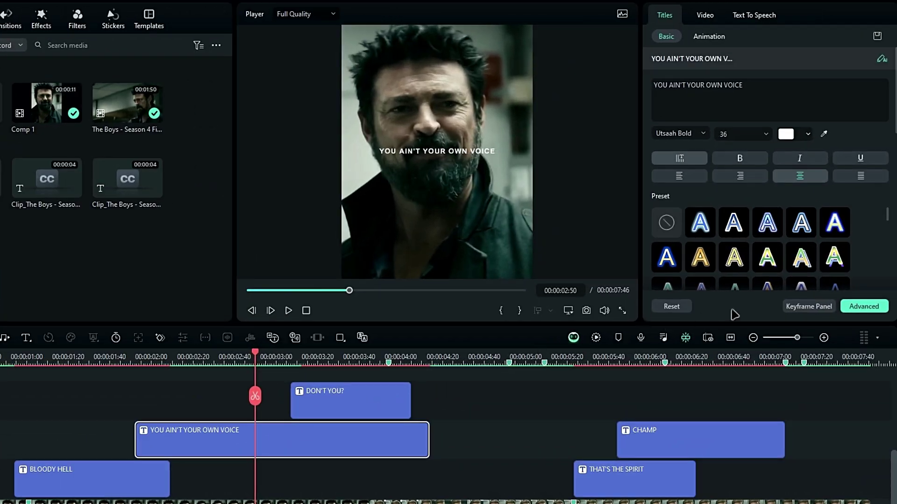
left_click(850, 310)
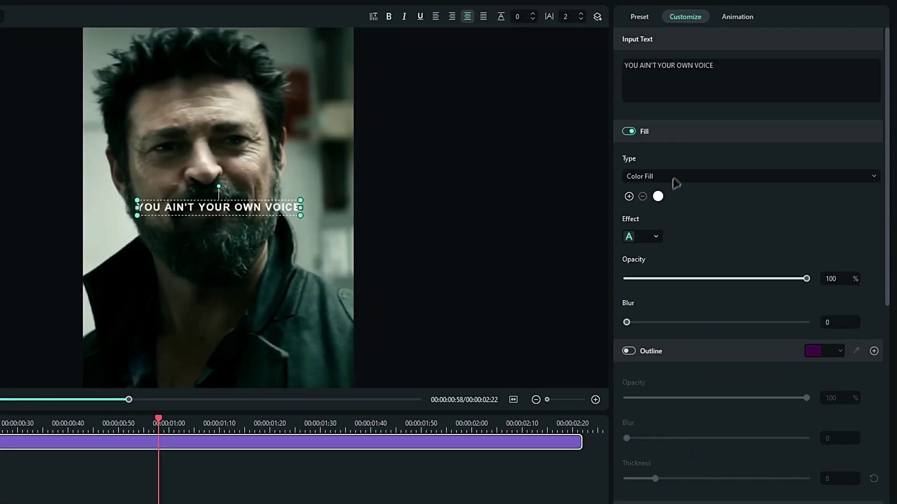
left_click(676, 177)
left_click(664, 216)
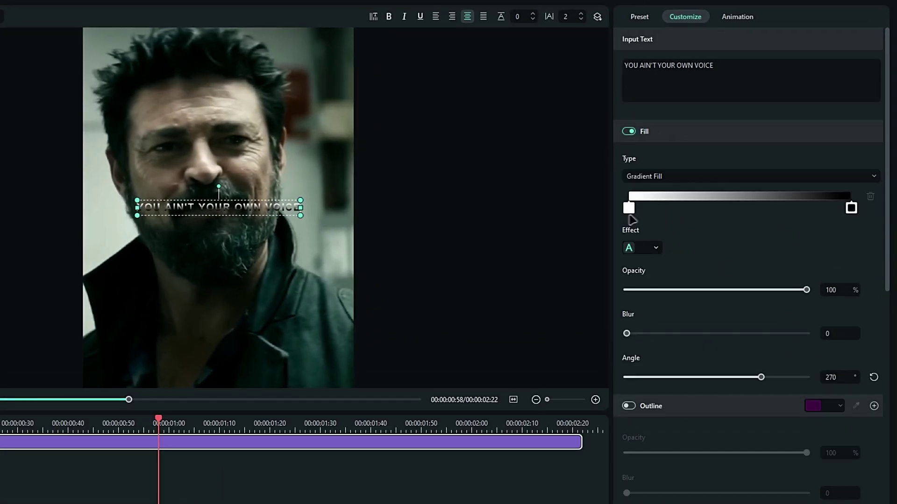
left_click(851, 208)
left_click(841, 222)
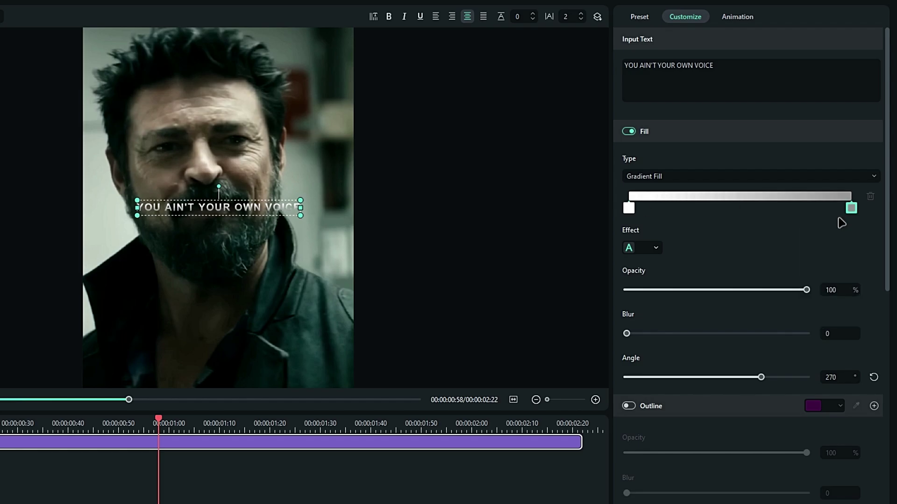
left_click(851, 208)
left_click(854, 311)
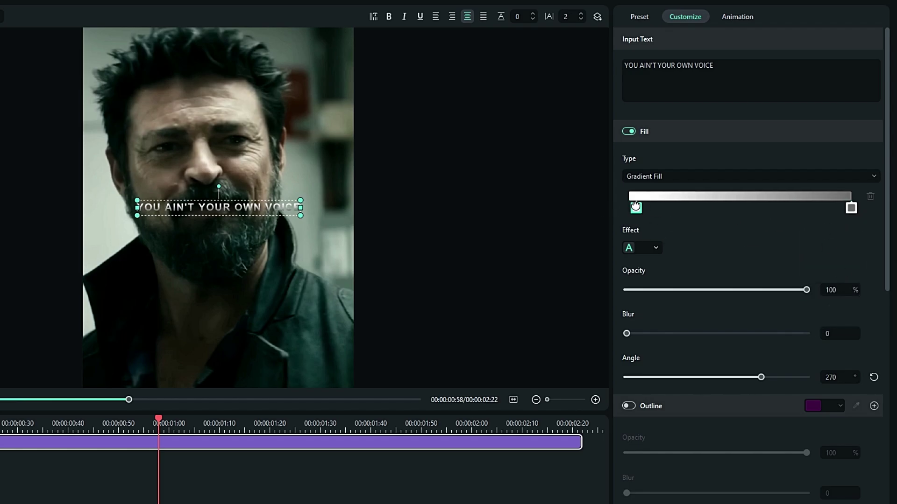
scroll(724, 266, "down", 7)
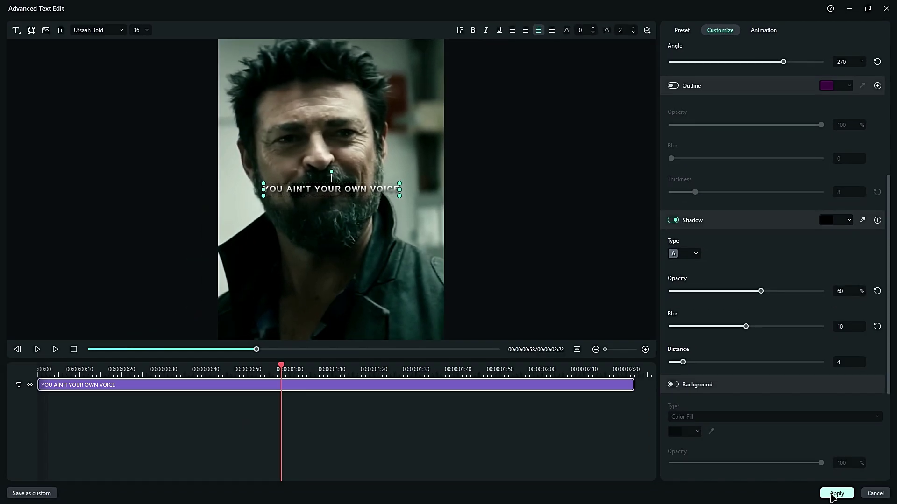
left_click(836, 493)
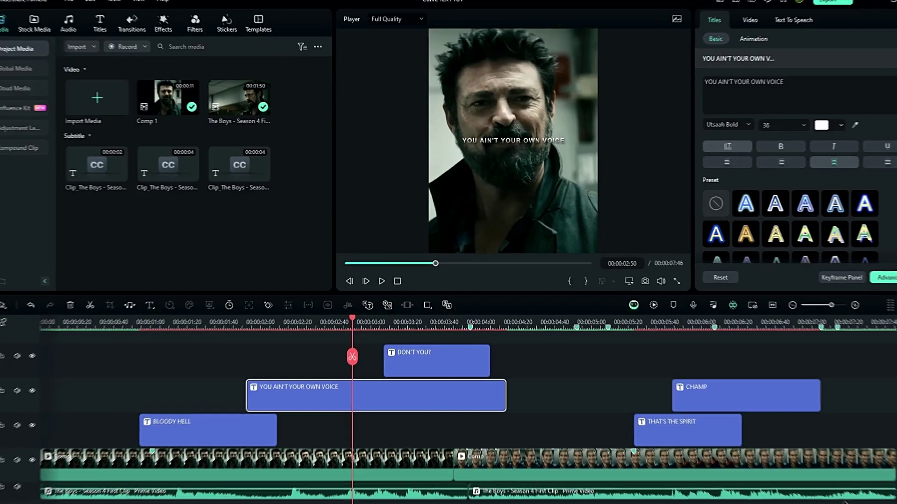
Scrub through the timeline to review the styled titles over the video
left_click_drag(350, 330, 282, 330)
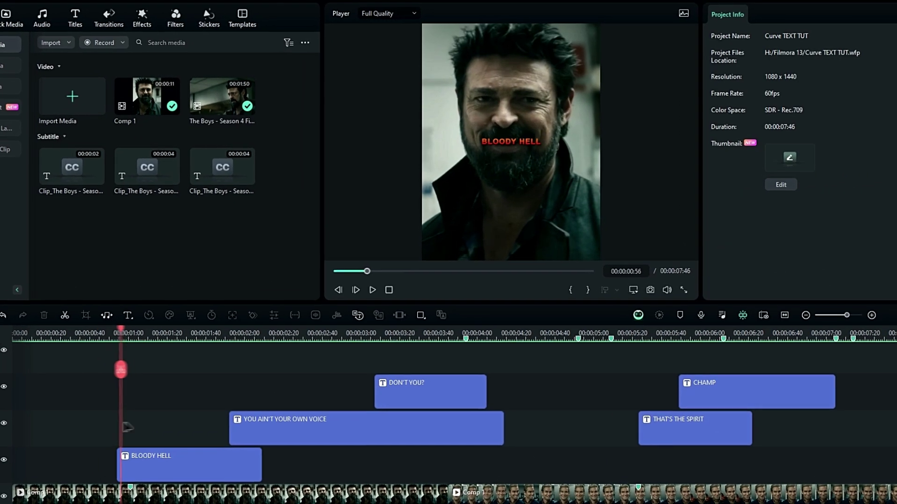
left_click_drag(122, 424, 384, 423)
left_click_drag(314, 437, 289, 434)
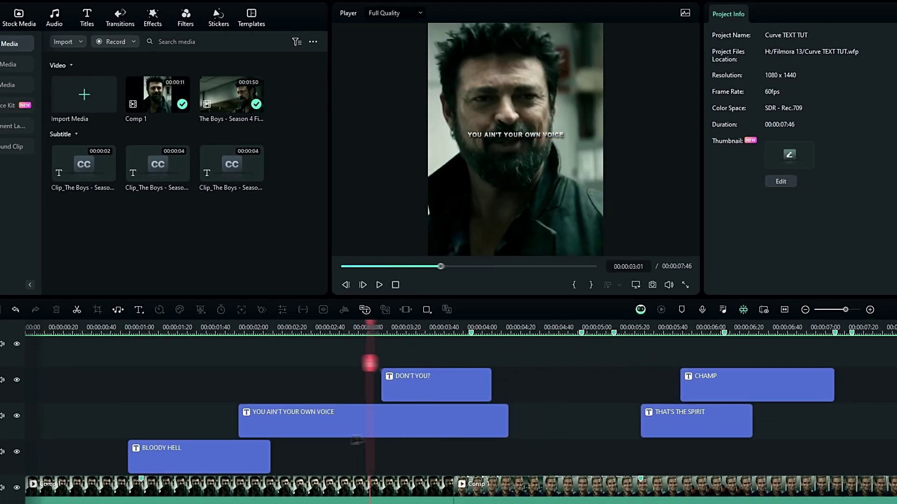
left_click_drag(357, 440, 449, 417)
Enable the Shape option for the DON'T YOU? title to curve its text
left_click(450, 376)
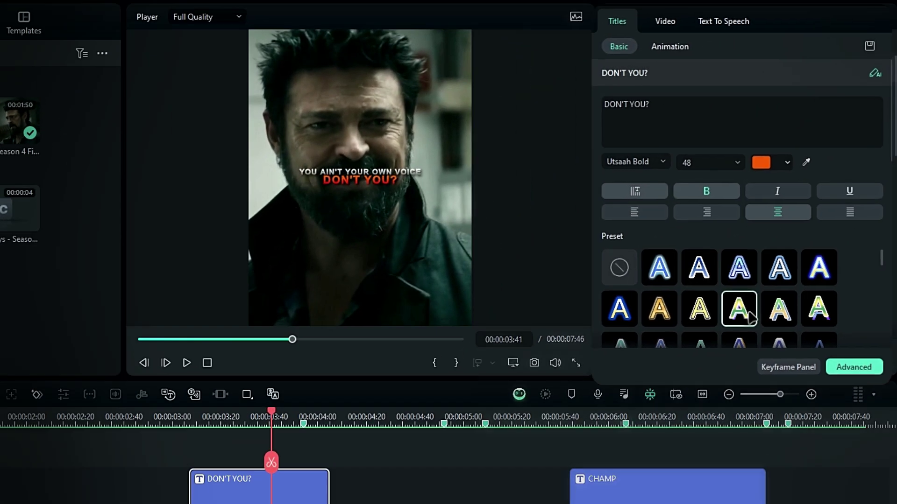
scroll(887, 286, "down", 10)
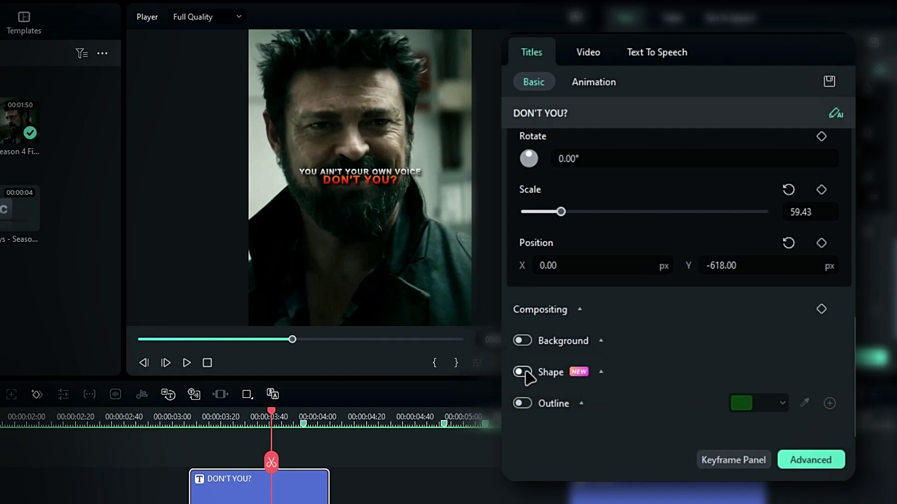
left_click(523, 372)
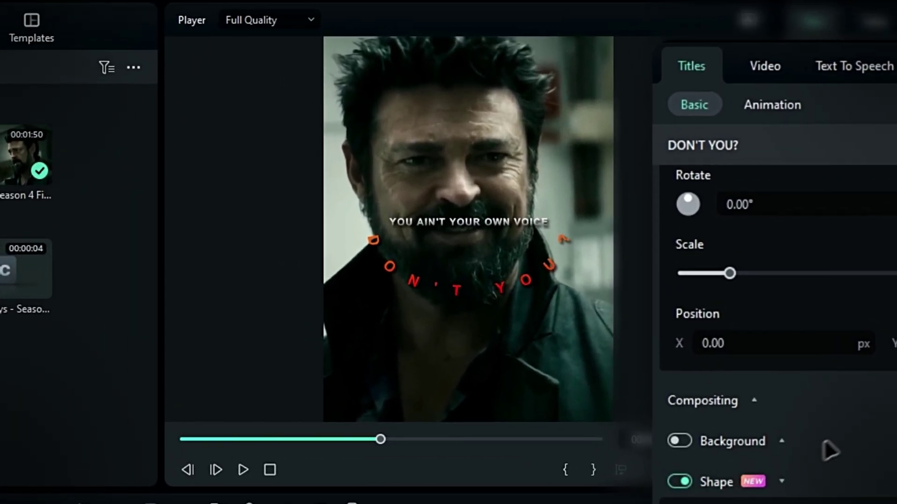
scroll(841, 450, "down", 3)
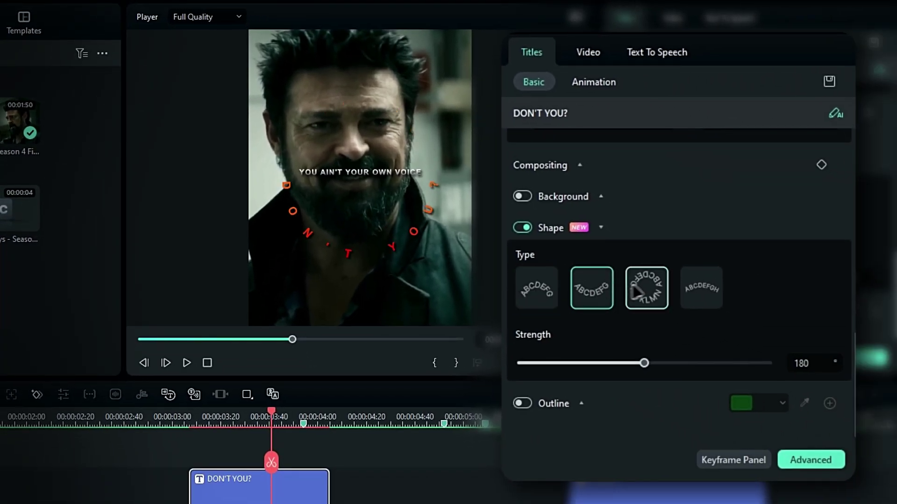
Reduce the Shape strength of the DON'T YOU? title so its text follows a shallow U-shaped arc
left_click(637, 292)
left_click_drag(767, 363, 661, 369)
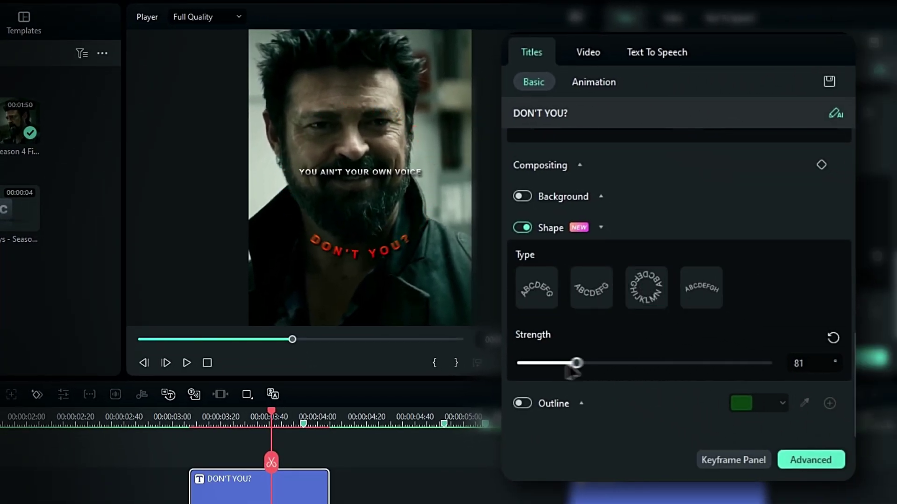
left_click_drag(571, 366, 560, 365)
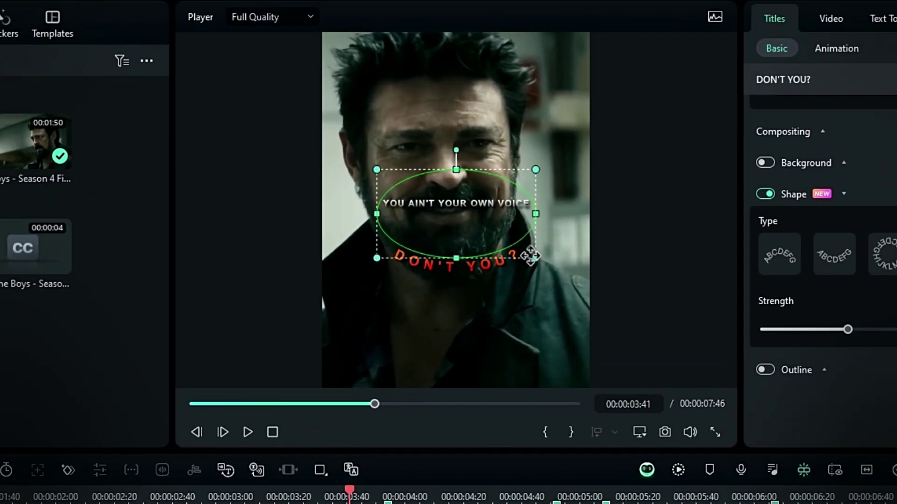
Narrow and flatten the curve path of the DON'T YOU? title and move it up just below the YOU AIN'T YOUR OWN VOICE text
mouse_move(536, 212)
left_mouse_down()
mouse_move(584, 213)
mouse_move(529, 214)
left_mouse_up()
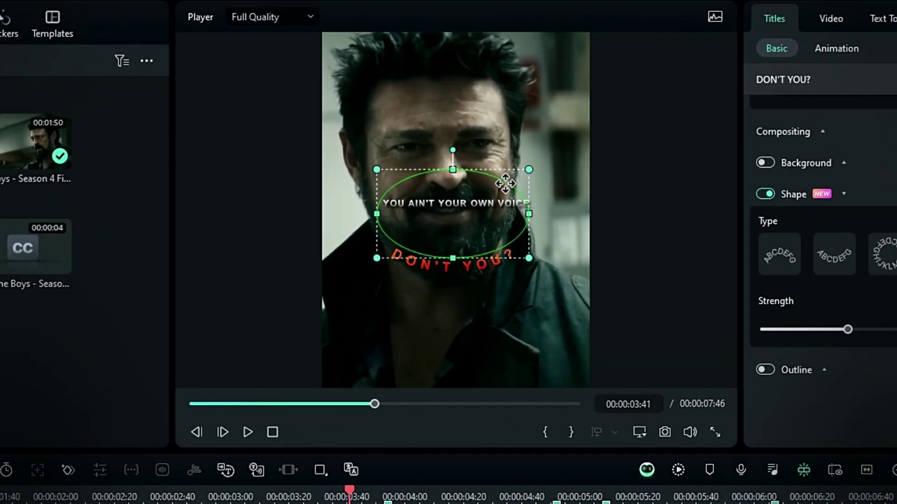
left_click_drag(483, 257, 480, 217)
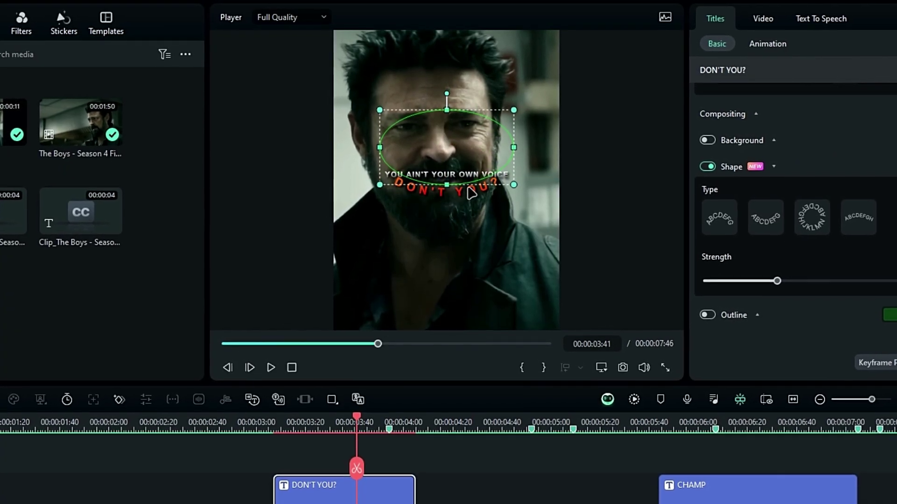
left_click(472, 204)
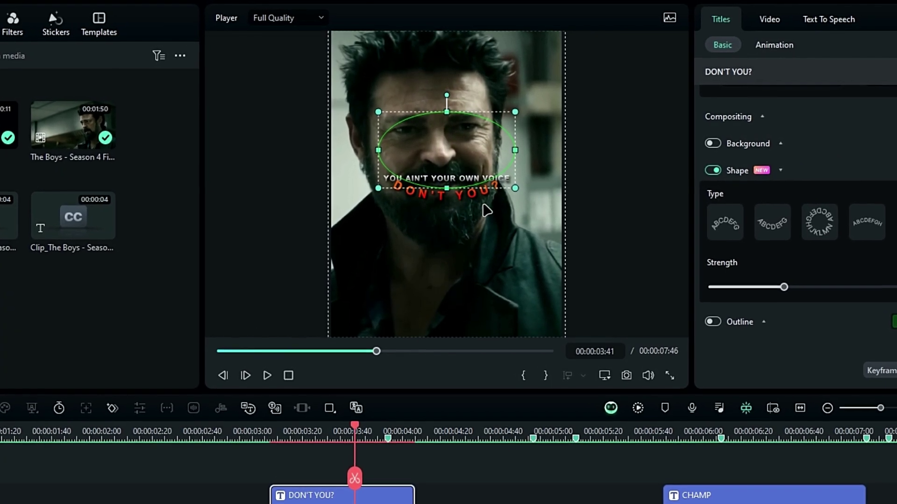
left_click(444, 195)
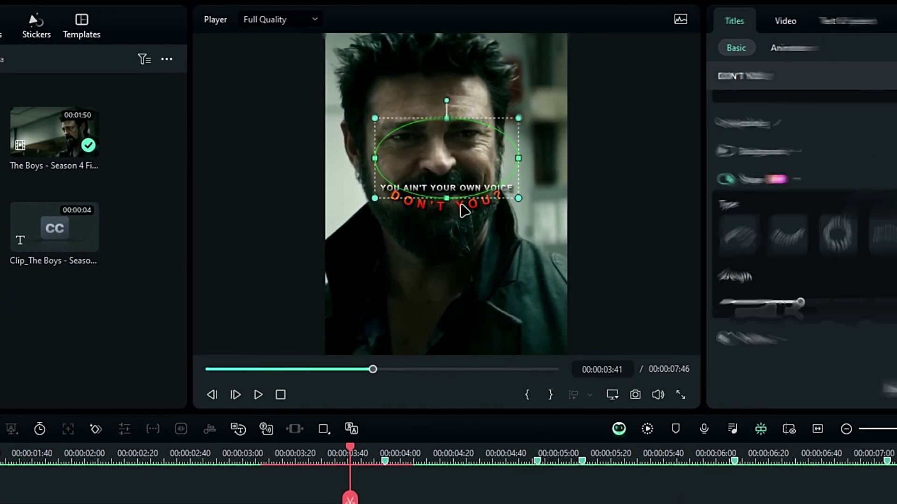
left_click_drag(443, 192, 456, 177)
left_click(420, 218)
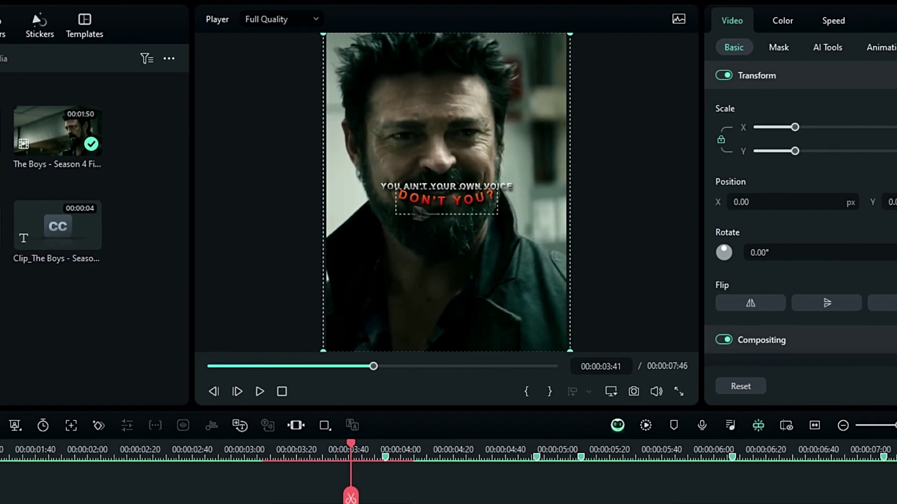
left_click(444, 199)
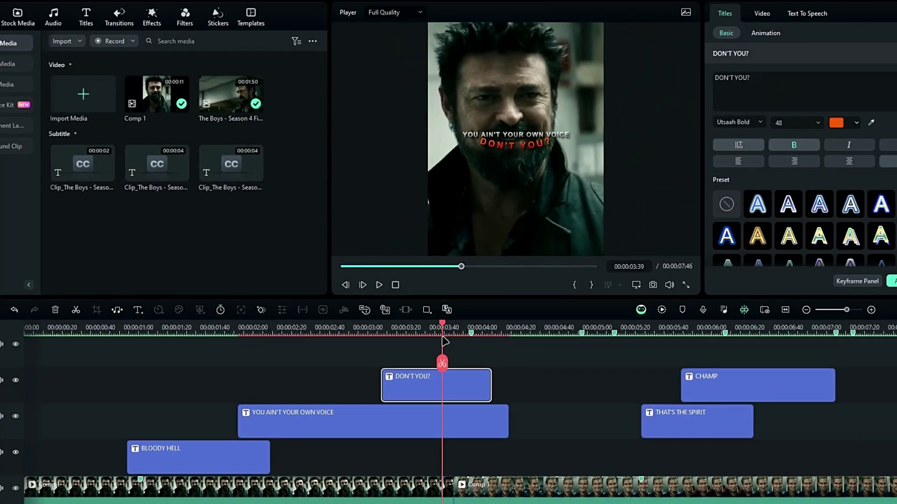
Enable the Shape option for the BLOODY HELL title with an upward arch and a strength of 130
left_click_drag(444, 341, 184, 341)
left_click(228, 452)
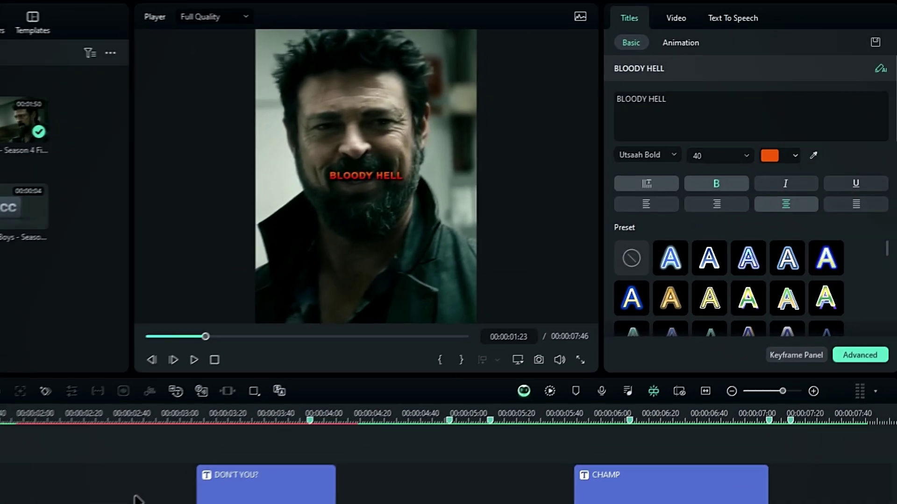
scroll(889, 227, "down", 10)
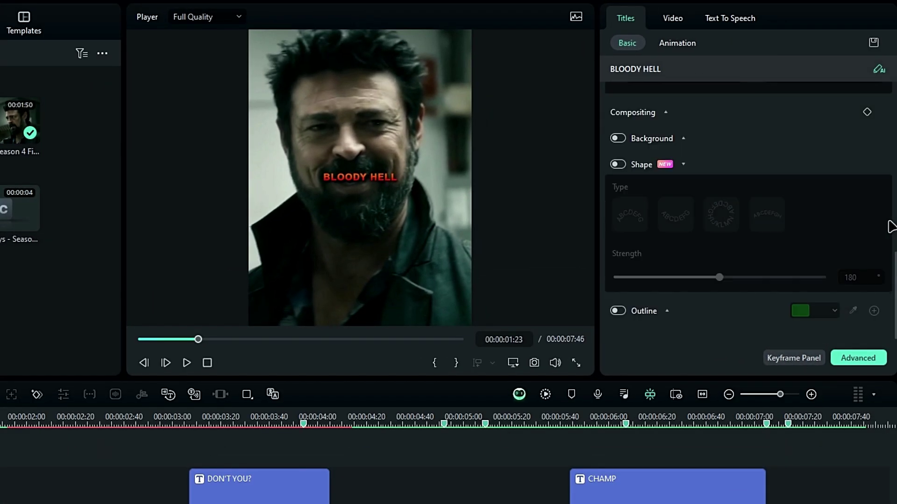
left_click(617, 165)
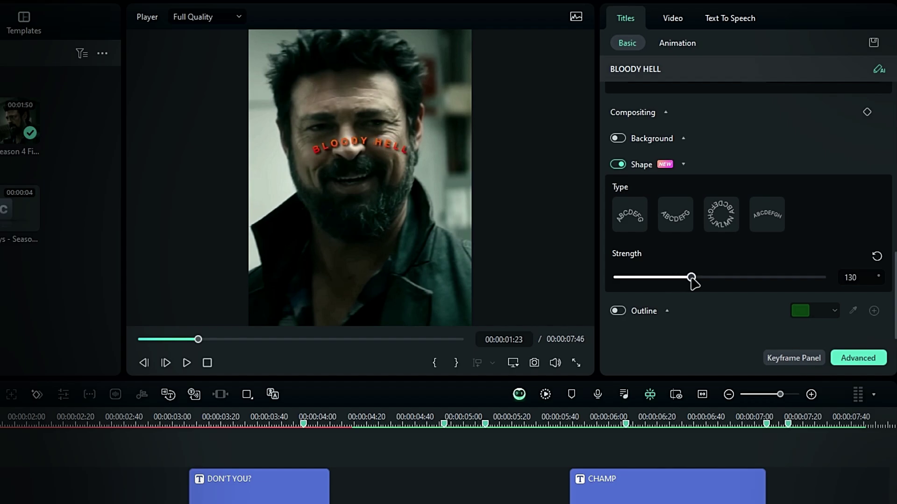
Move the arched BLOODY HELL title down over the man's mouth and flatten its curve path slightly
left_click_drag(383, 139, 383, 161)
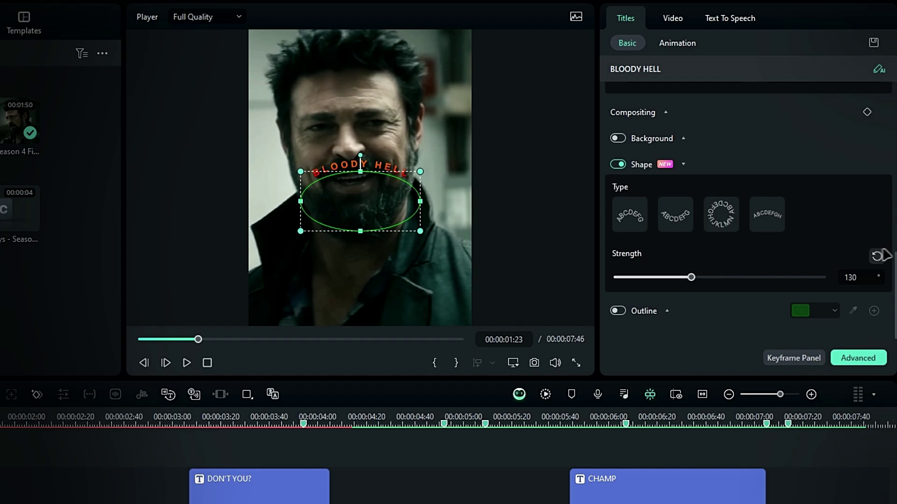
scroll(878, 255, "up", 10)
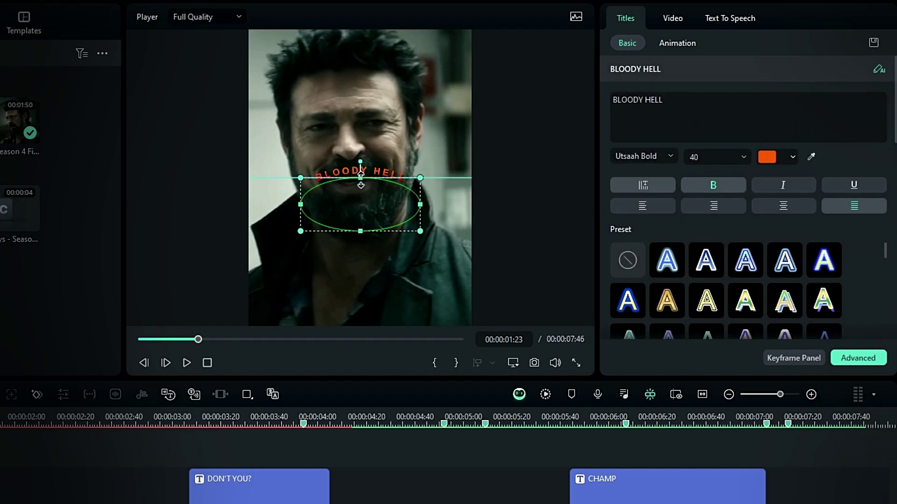
left_click(361, 209)
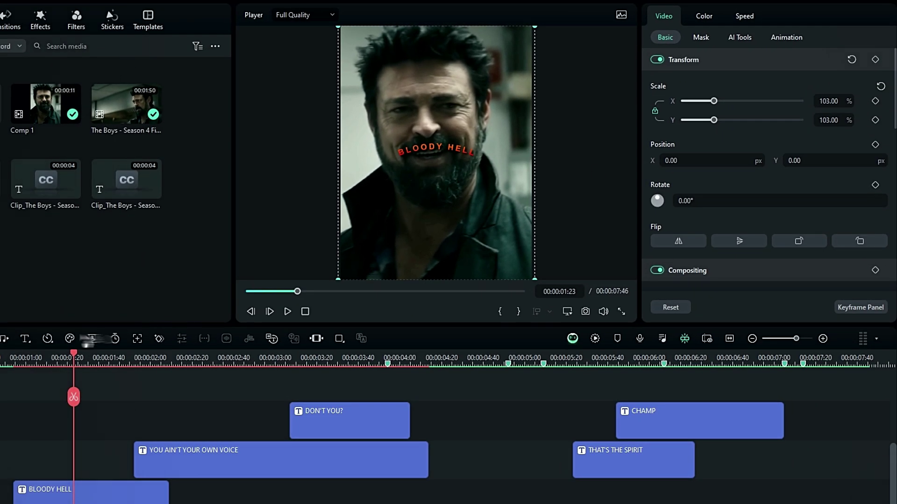
Enable Shape for the CHAMP title with a U-shaped curve and adjust its strength and position beneath THAT'S THE SPIRIT
left_click_drag(78, 359, 348, 387)
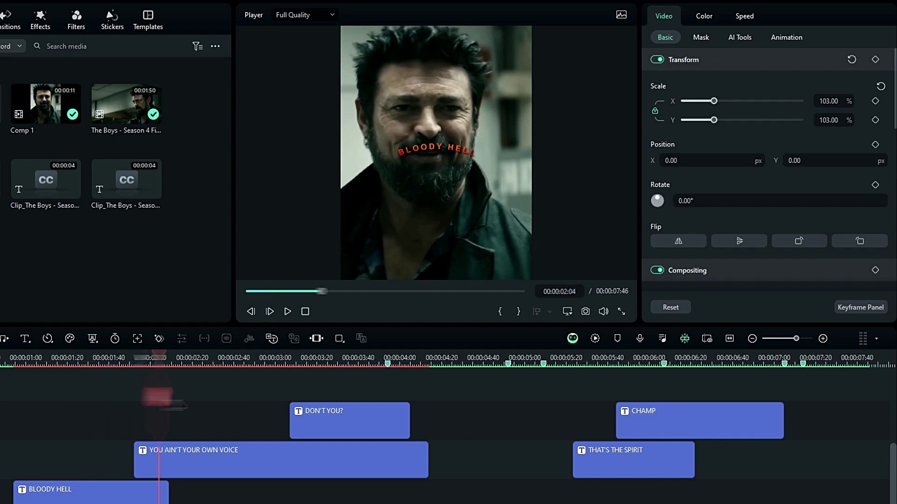
left_click_drag(172, 406, 649, 444)
left_click(654, 429)
left_click_drag(892, 124, 892, 264)
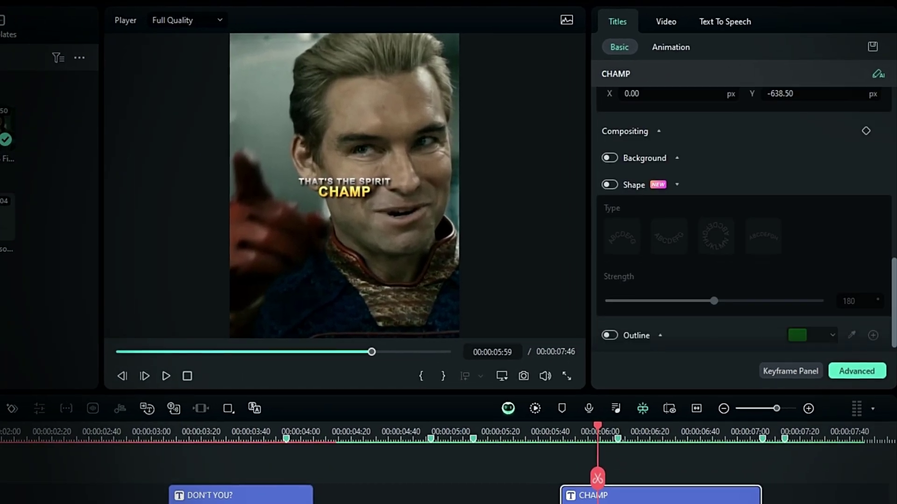
left_click(610, 184)
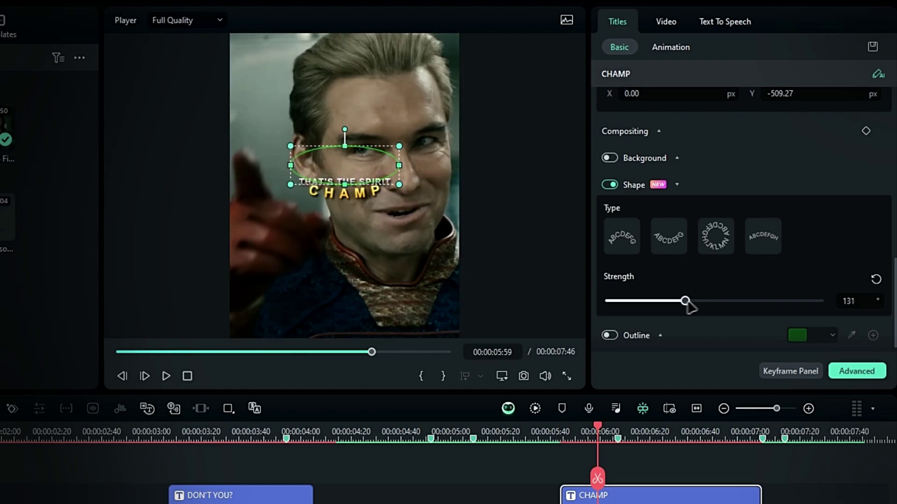
left_click_drag(685, 302, 694, 302)
Apply an Appearing In animation with a 0.58 s duration and the Erase Out animation to all five titles
left_click_drag(196, 331, 178, 331)
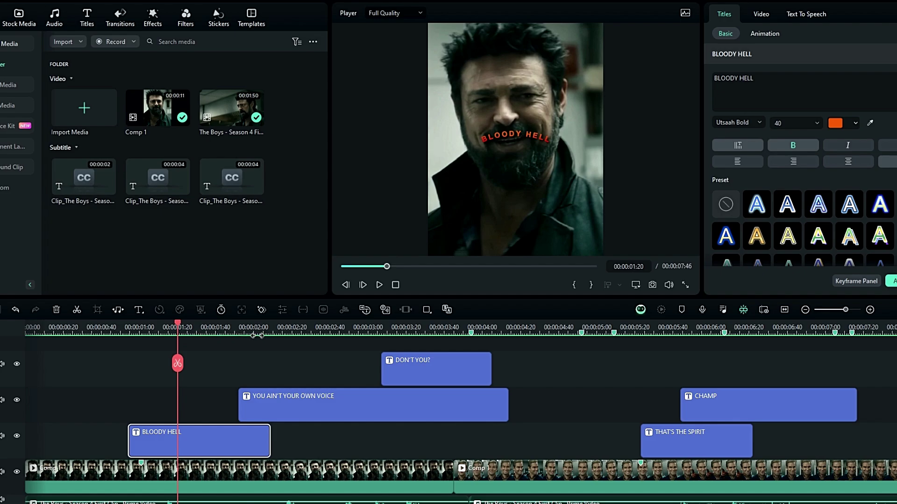
left_click_drag(743, 346, 188, 438)
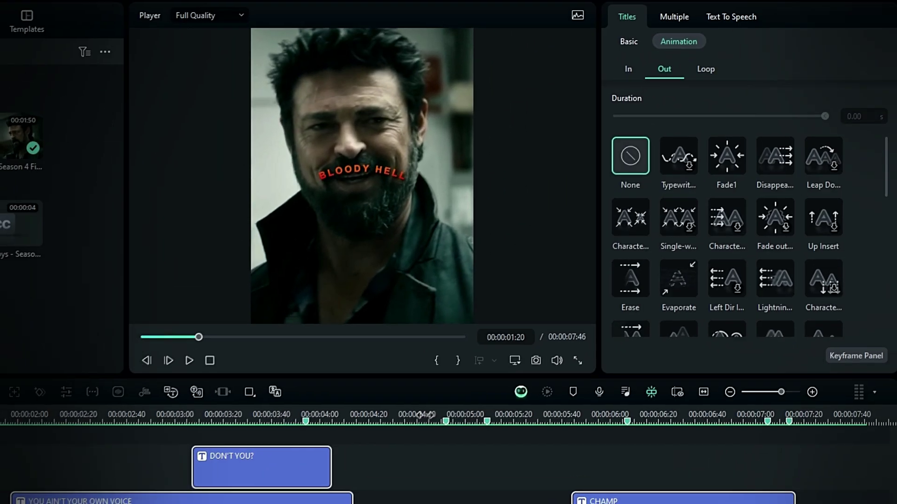
left_click(632, 72)
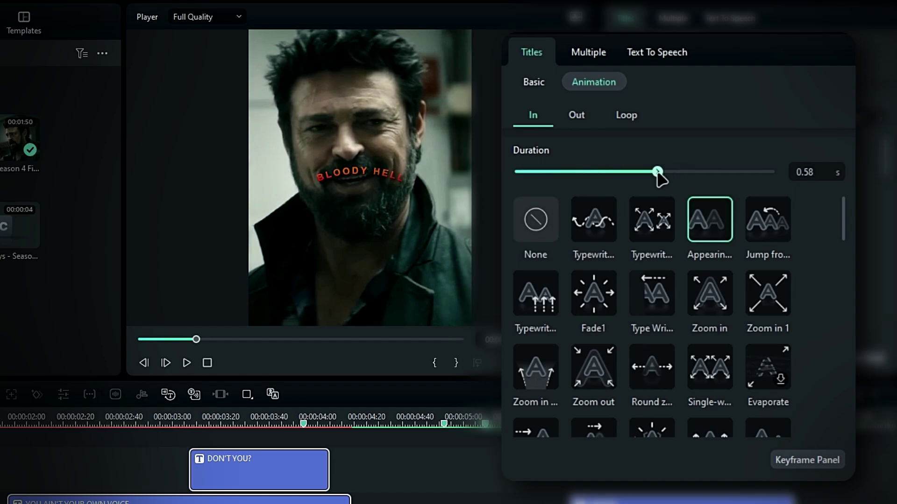
left_click(577, 116)
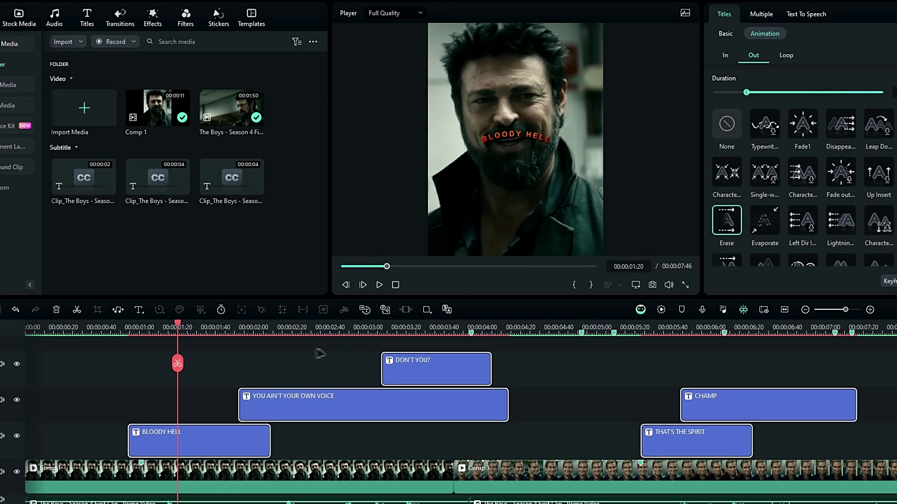
Turn the BLOODY HELL title into a compound clip named Text 1
left_click(80, 424)
left_click_drag(295, 363, 212, 333)
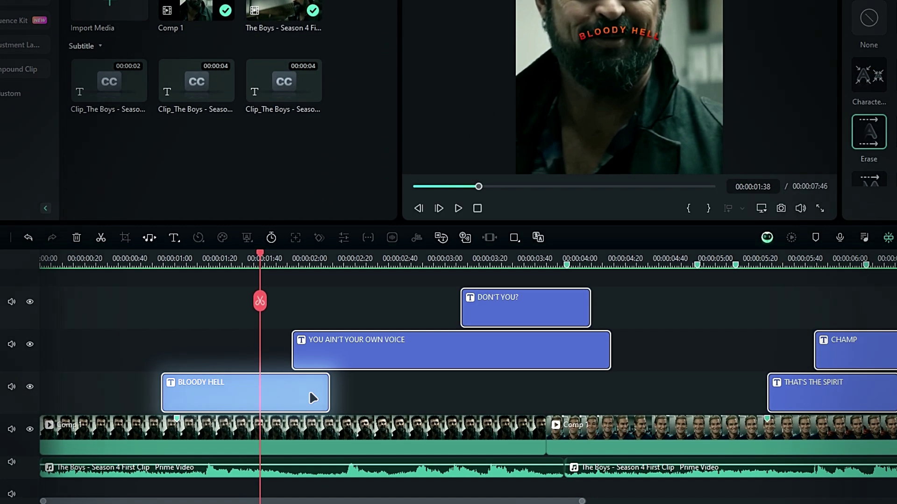
left_click(309, 390)
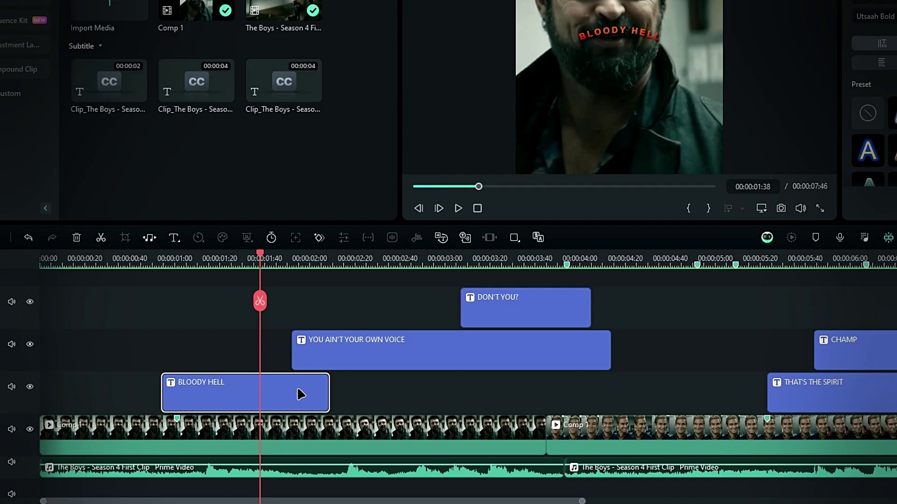
key("alt+g")
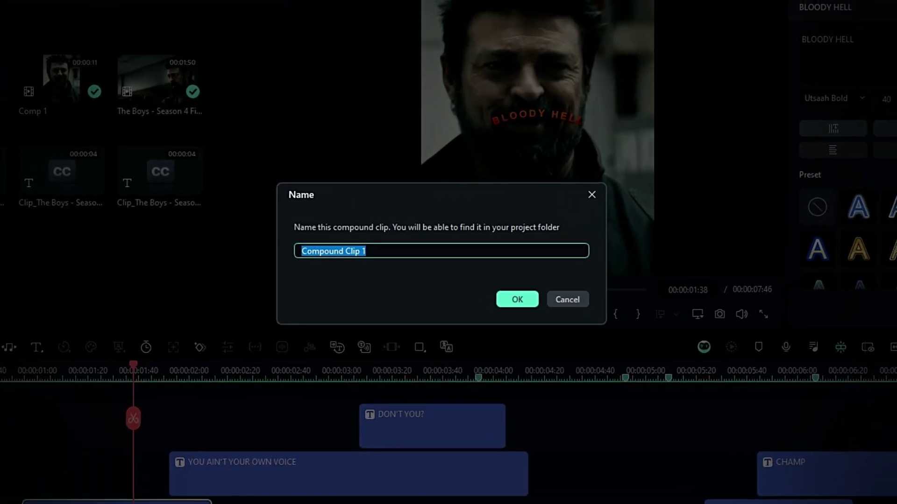
type("Text 1")
key("Return")
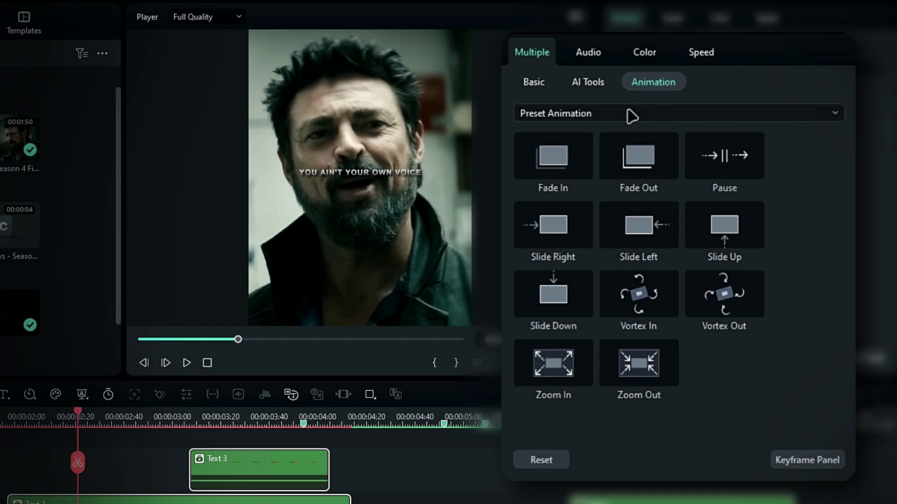
Apply the Grow Shrink animation to all five text compound clips and play back the result
left_click(631, 115)
left_click(636, 168)
scroll(747, 234, "down", 3)
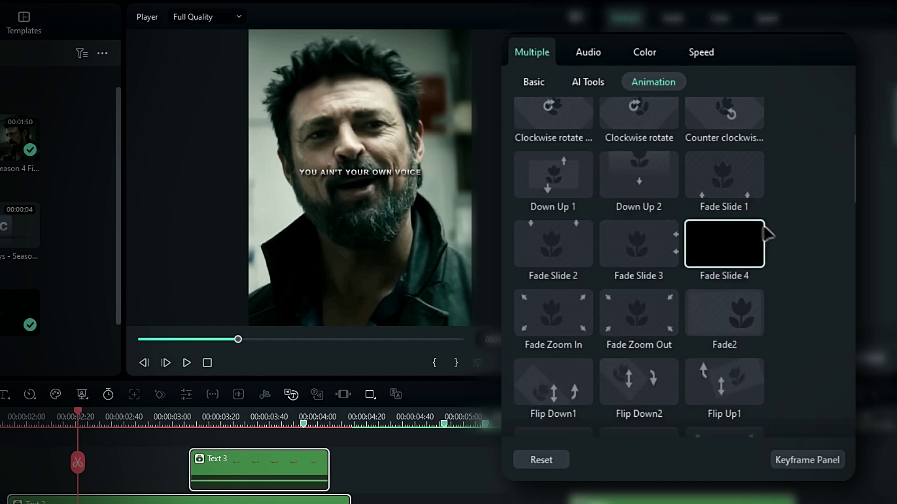
scroll(770, 239, "down", 2)
left_click(718, 316)
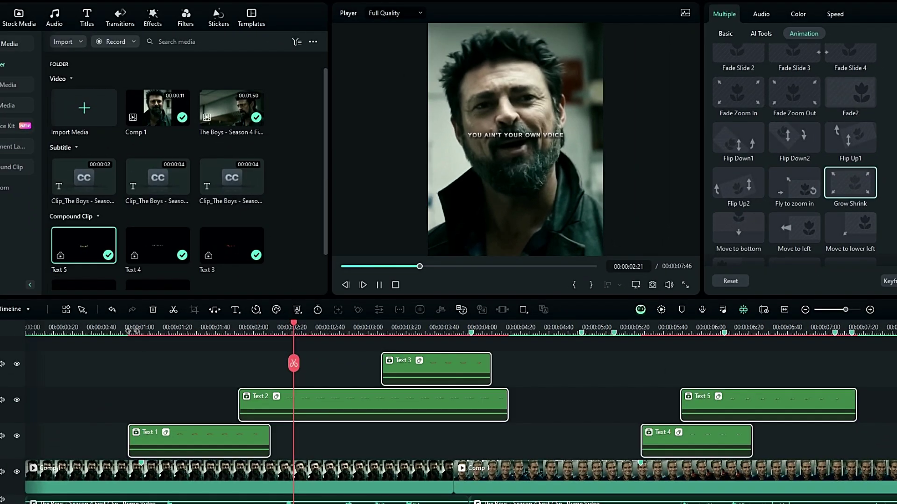
left_click(127, 329)
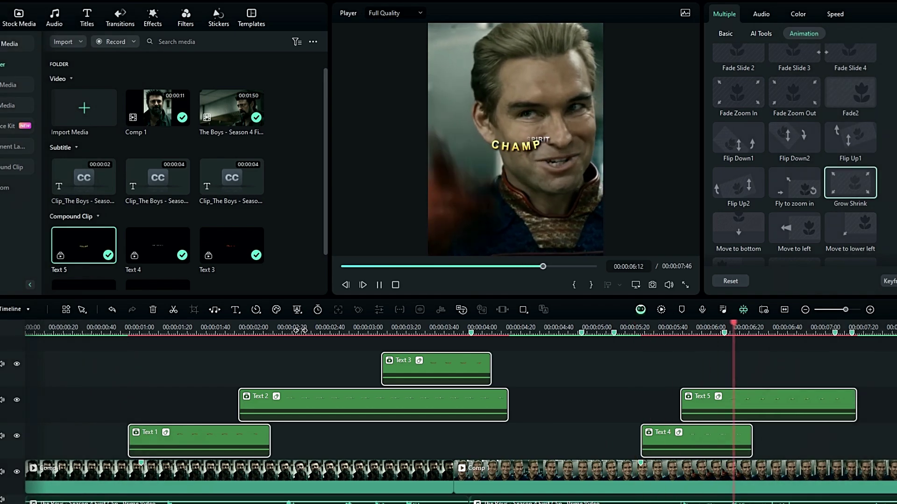
left_click_drag(300, 330, 191, 382)
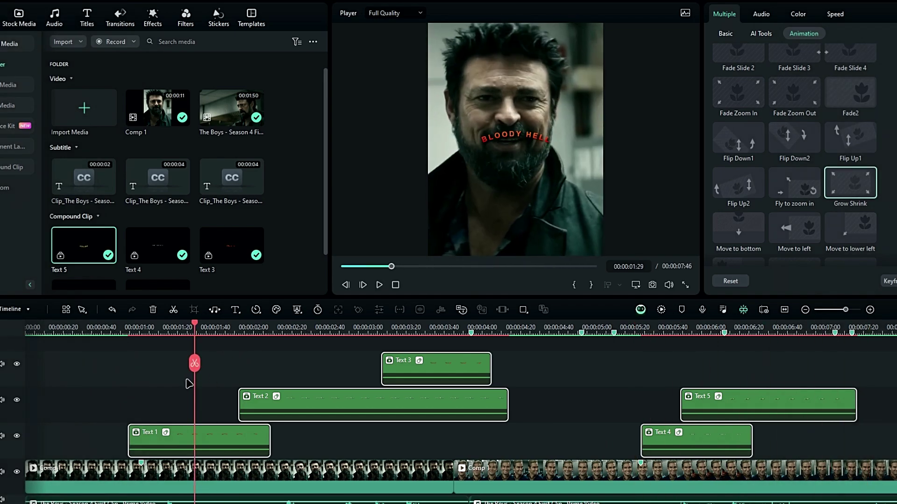
Animate the scale of Text 1 with keyframes from 100% at its start to 120% at its end
scroll(218, 386, "down", 1)
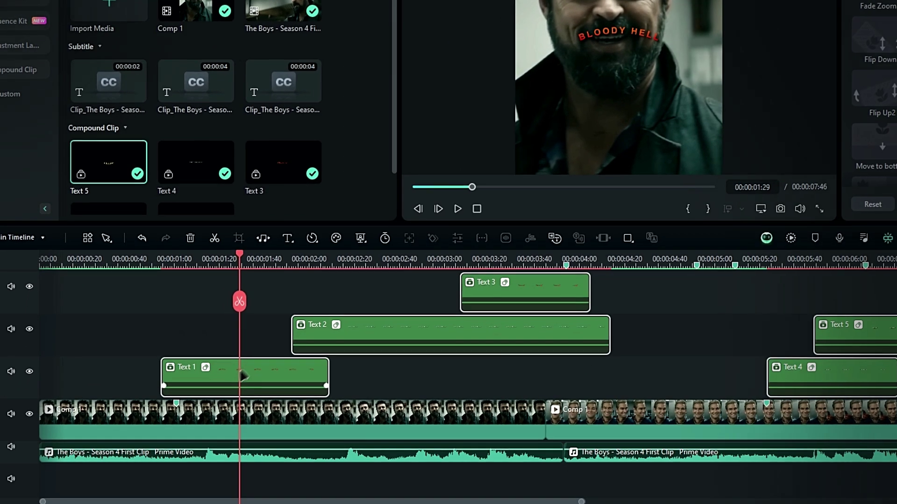
left_click(243, 376)
key("Up")
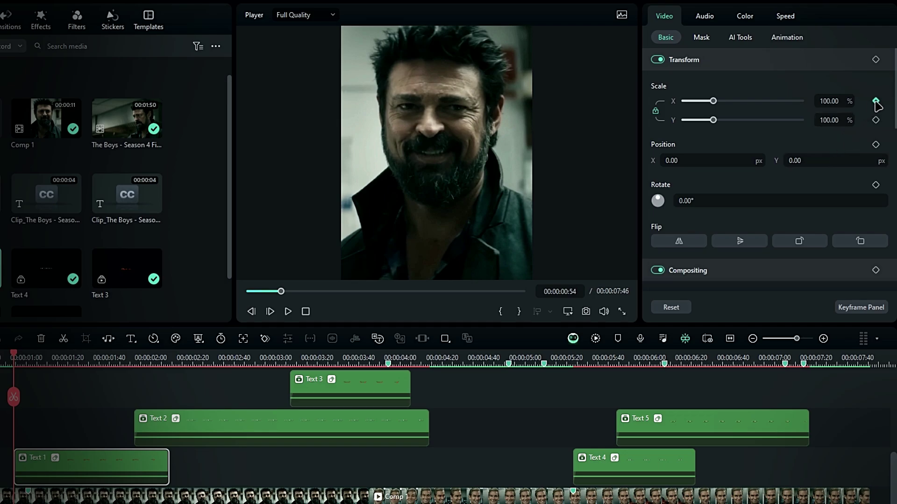
left_click(875, 102)
left_click(250, 282)
key("Down")
key("Down")
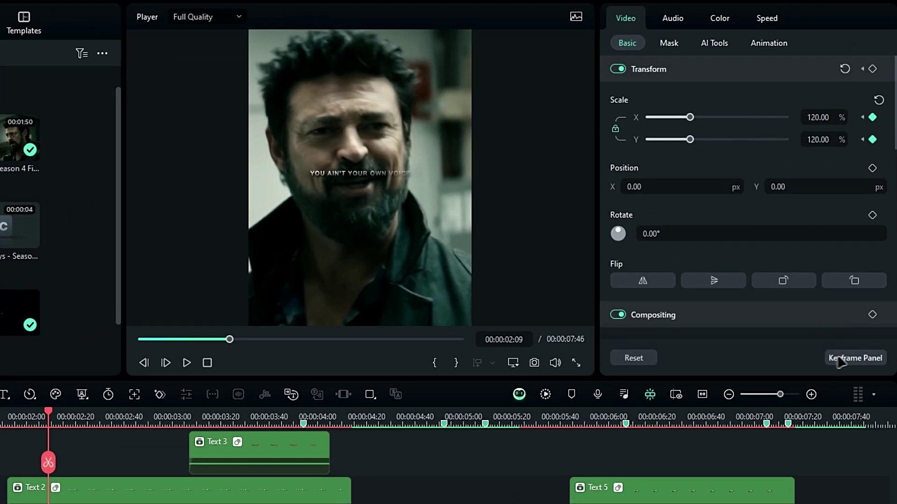
Show the keyframe graph for Text 1 and apply Ease in to its ending scale keyframe
left_click(842, 306)
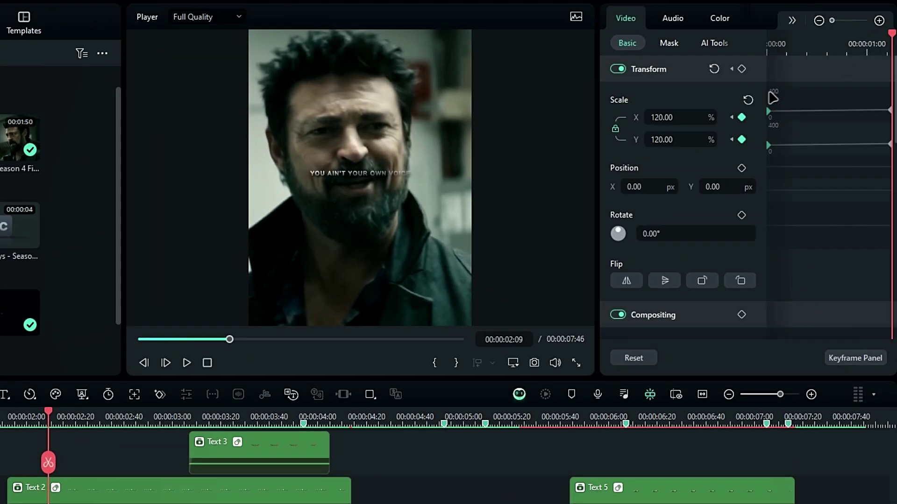
right_click(888, 143)
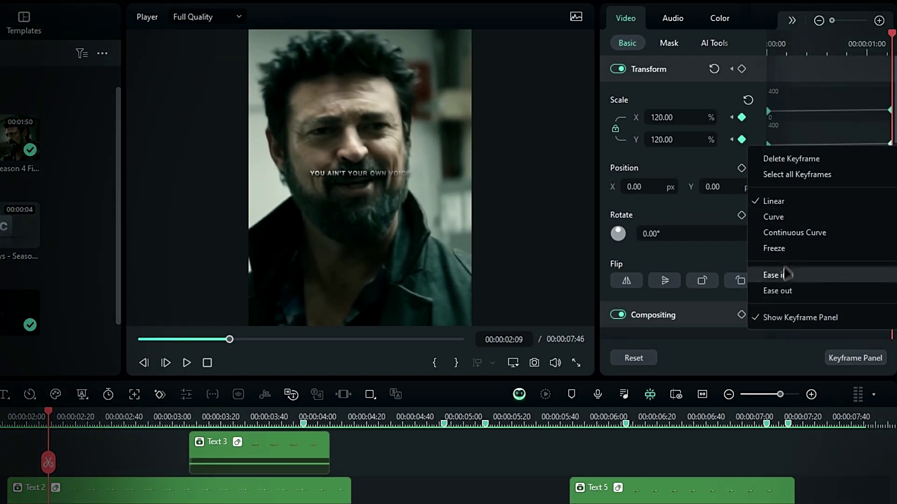
left_click(784, 218)
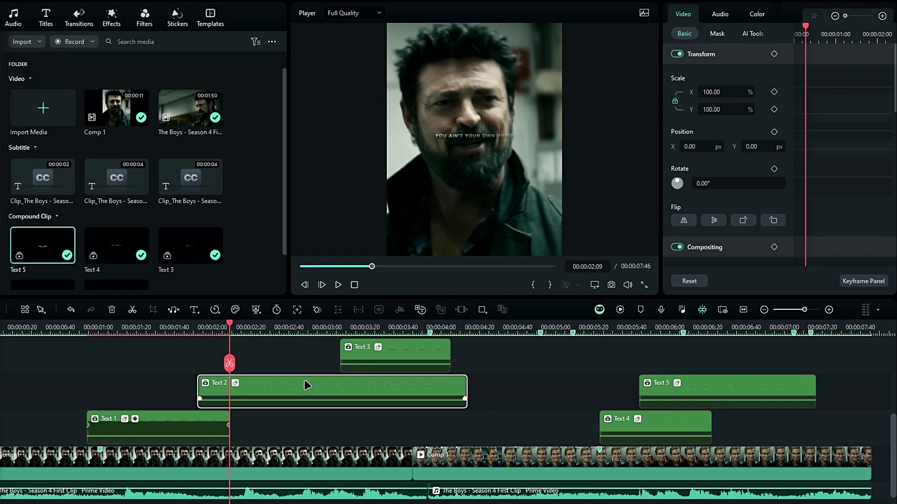
Keyframe the scale of Text 2 from 100% at its start to 120% at its end and ease the scale keyframes
key("Up")
left_click(774, 91)
key("Down")
key("Down")
key("Down")
key("Down")
key("Down")
key("Down")
left_click(732, 92)
type("120")
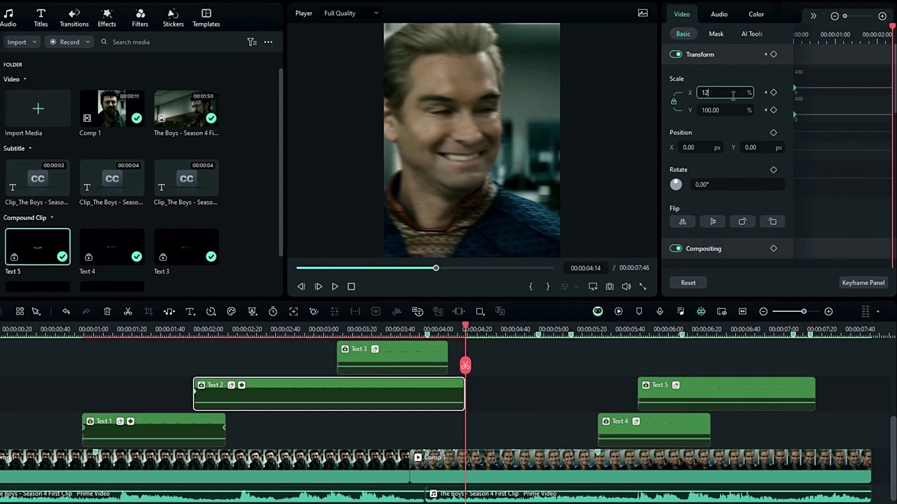
key("Return")
right_click(794, 115)
left_click(798, 223)
Add a 100% scale keyframe at the start of Text 3
left_click(383, 364)
key("Up")
key("Up")
key("Up")
key("Up")
left_click(733, 96)
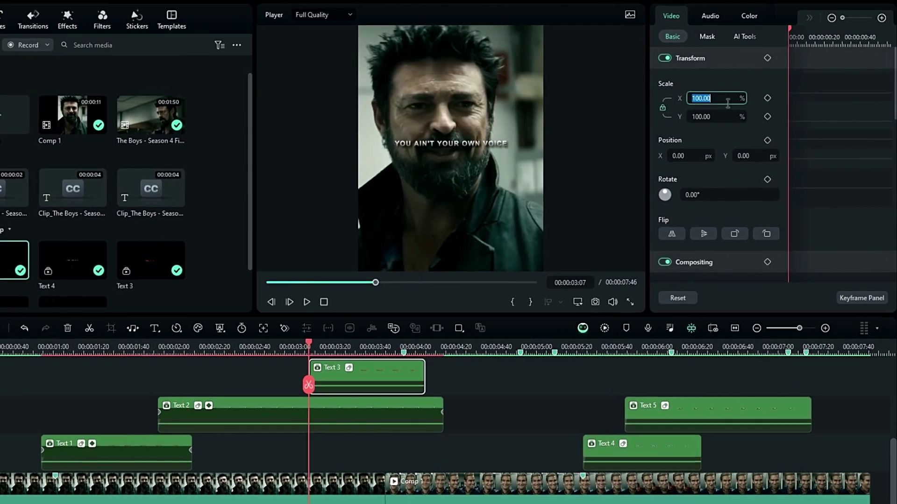
left_click(771, 95)
Set the scale to 120% at the end of Text 3 and apply easing to its scale keyframes
key("Down")
key("Down")
key("Down")
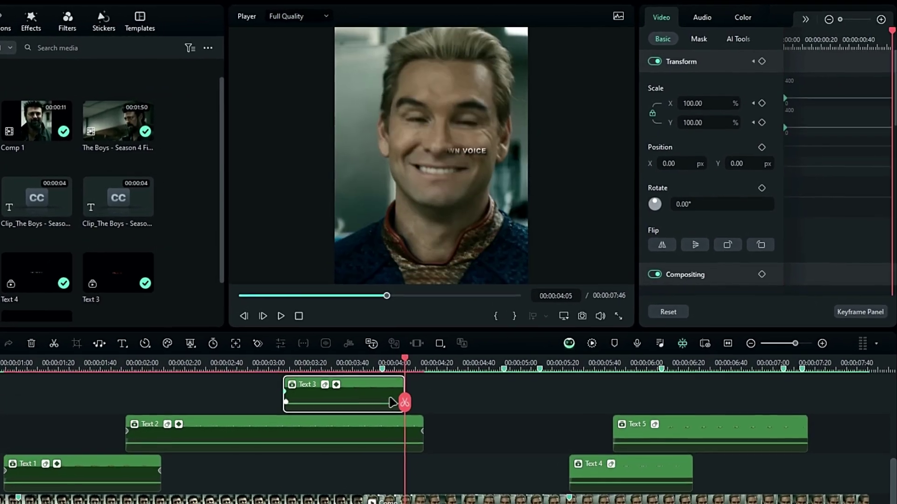
left_click(695, 103)
type("120")
key("Return")
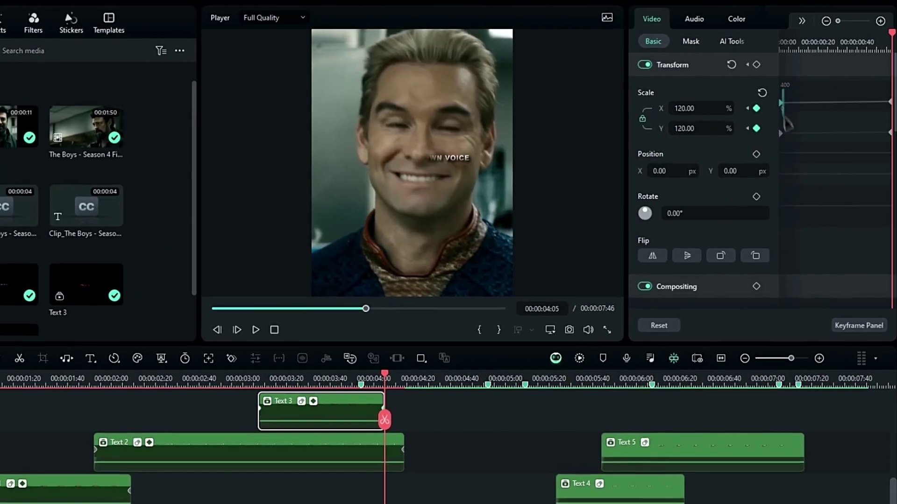
right_click(785, 127)
left_click(794, 242)
Keyframe the scale of Text 4 at its start (100%) and at its end, and ease the scale keyframes
left_click(548, 389)
left_click(563, 496)
left_click(753, 112)
left_click(678, 389)
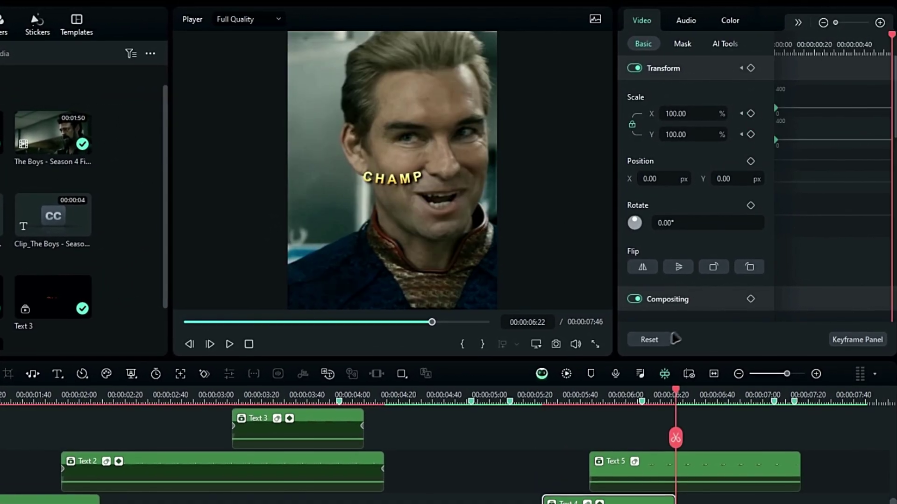
left_click(752, 112)
right_click(783, 146)
Keyframe the scale of Text 5 from 100% at its start to 120% at its end and ease the scale keyframes
left_click(776, 472)
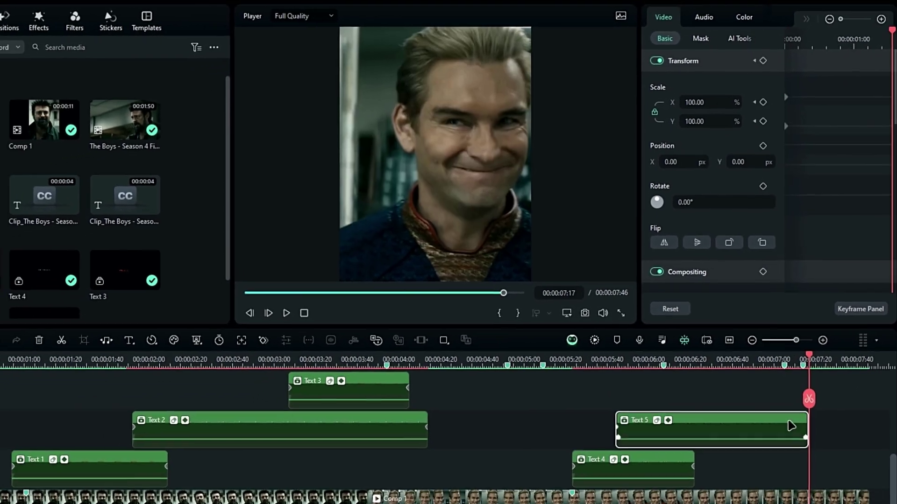
left_click(719, 104)
type("120")
key("Return")
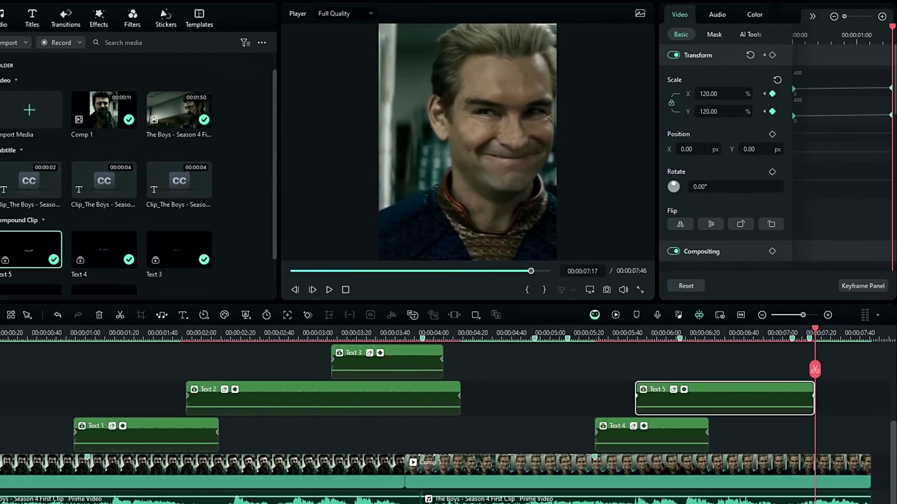
right_click(785, 126)
left_click(796, 233)
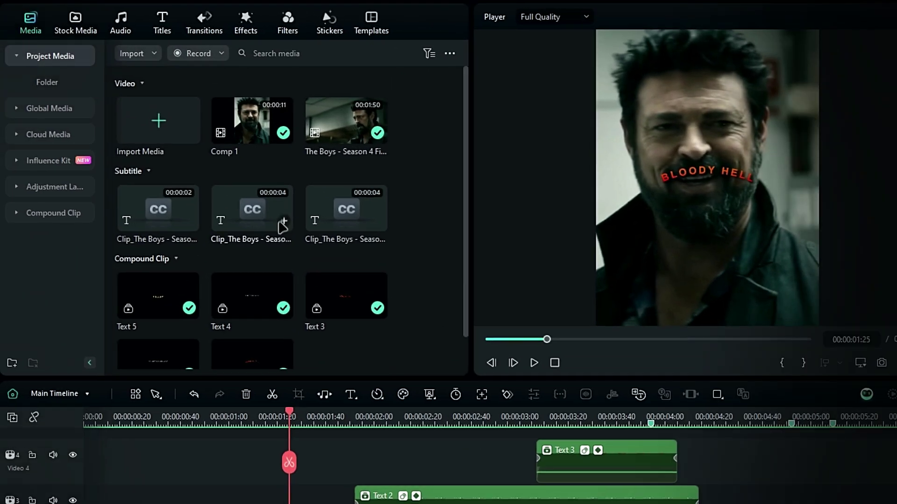
Apply the BCC Plus Glow effect from the Boris FX Plus Lights category to Text 1
left_click(245, 21)
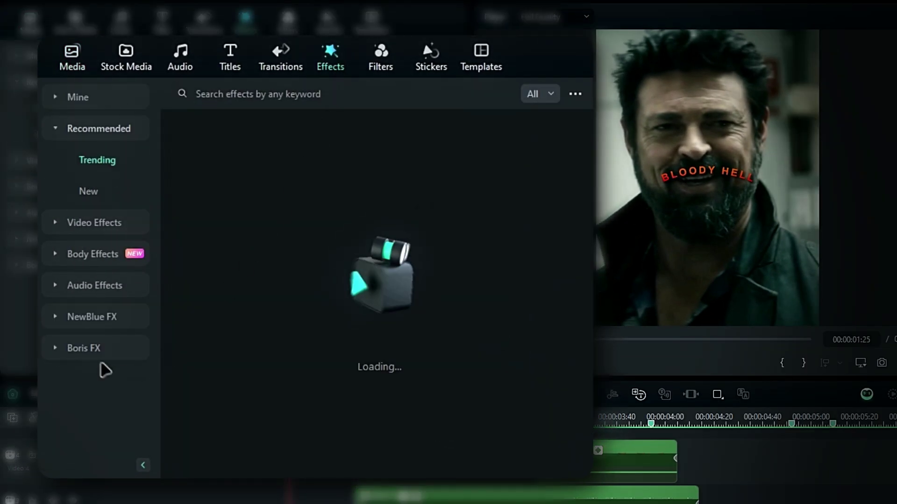
left_click(91, 352)
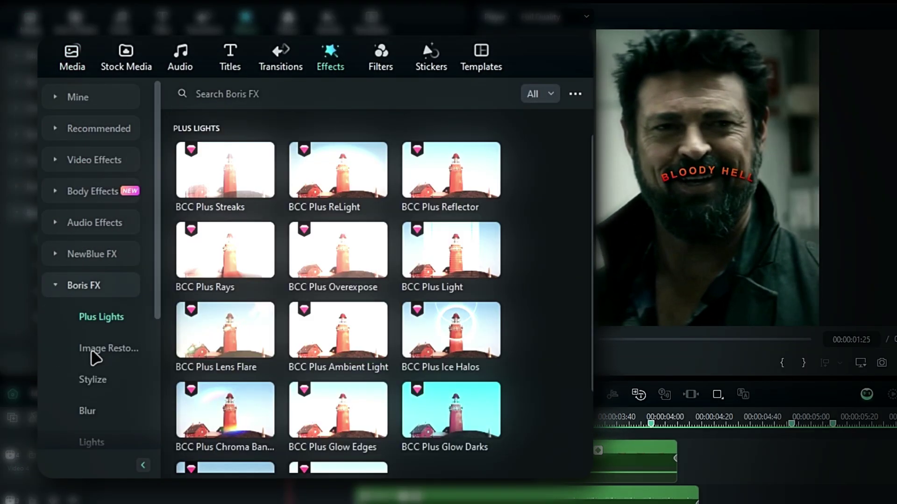
scroll(345, 268, "down", 3)
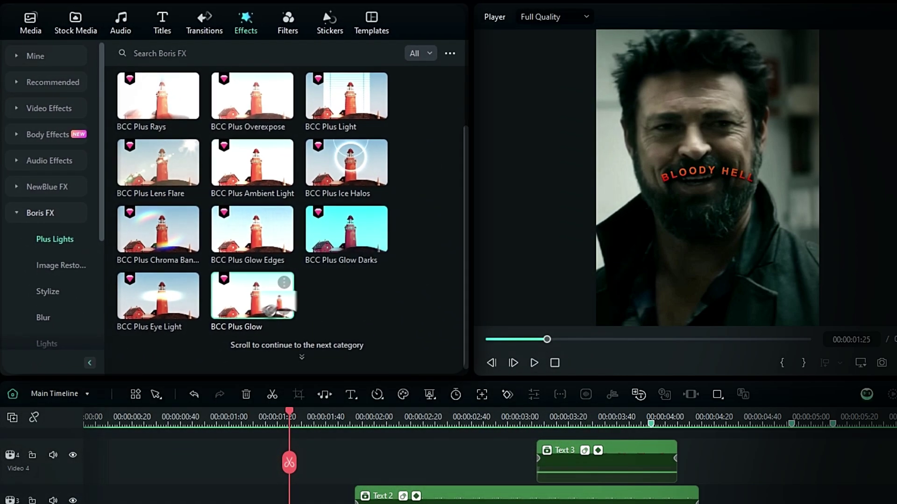
left_click_drag(344, 392, 216, 405)
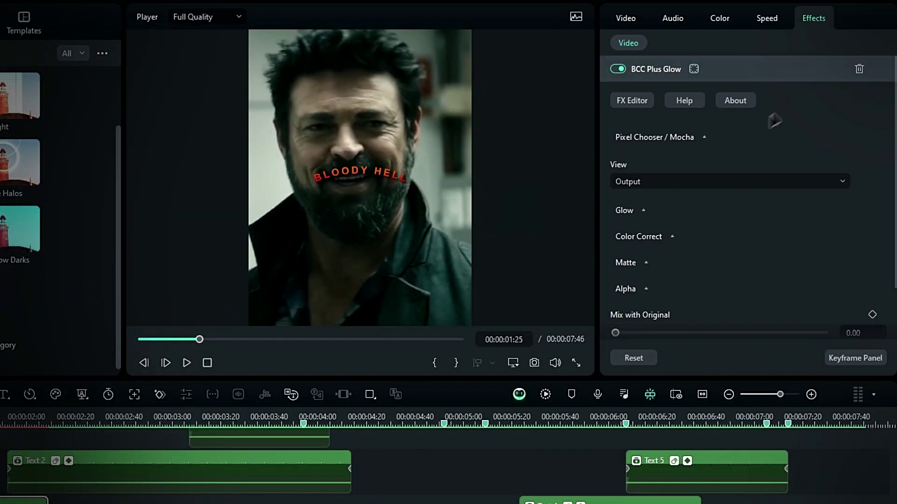
Set Text 1's glow brightness to 800 and Blur X and Y to 100, with Color Correct brightness and contrast at 20
left_click(628, 210)
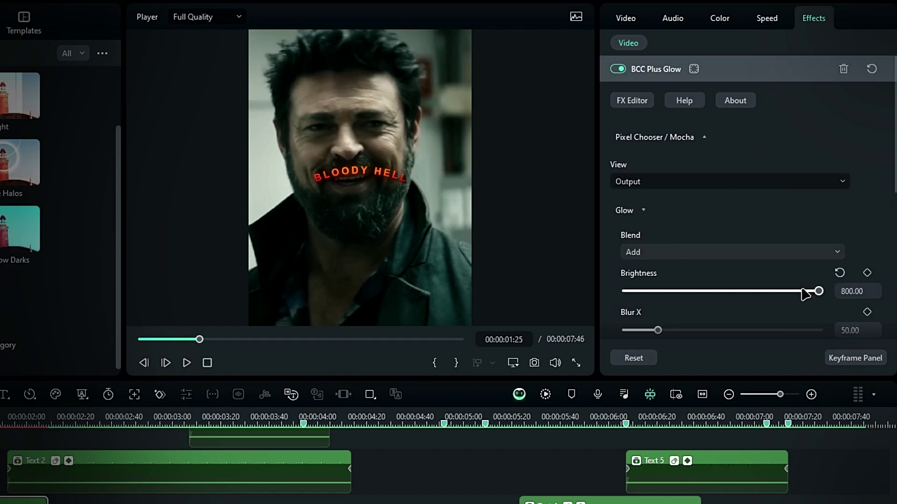
scroll(804, 294, "down", 2)
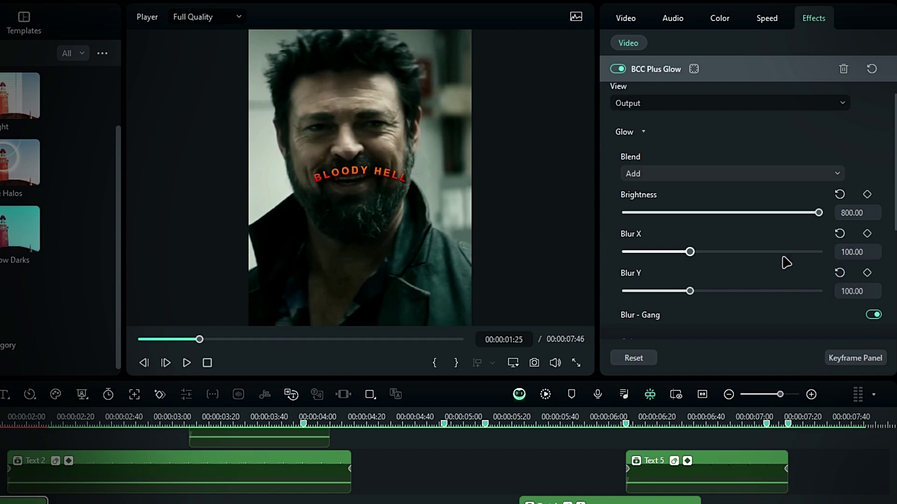
scroll(786, 262, "down", 4)
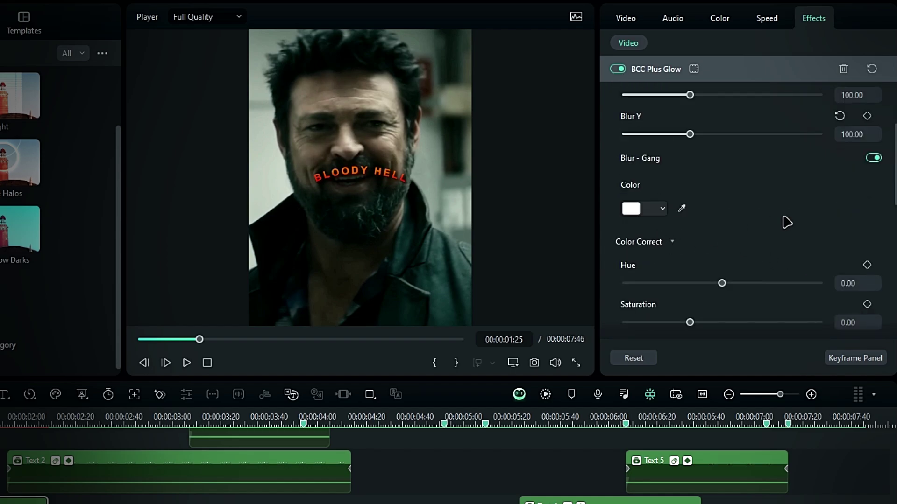
scroll(786, 222, "down", 2)
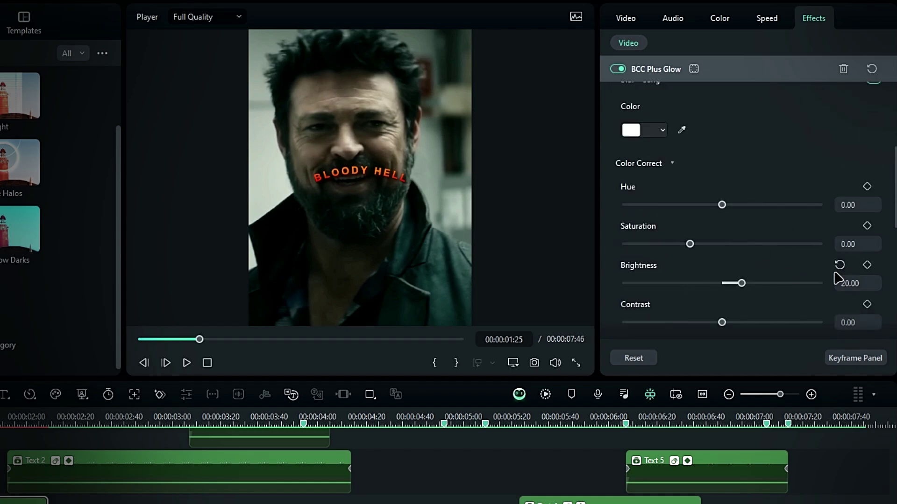
scroll(836, 279, "down", 1)
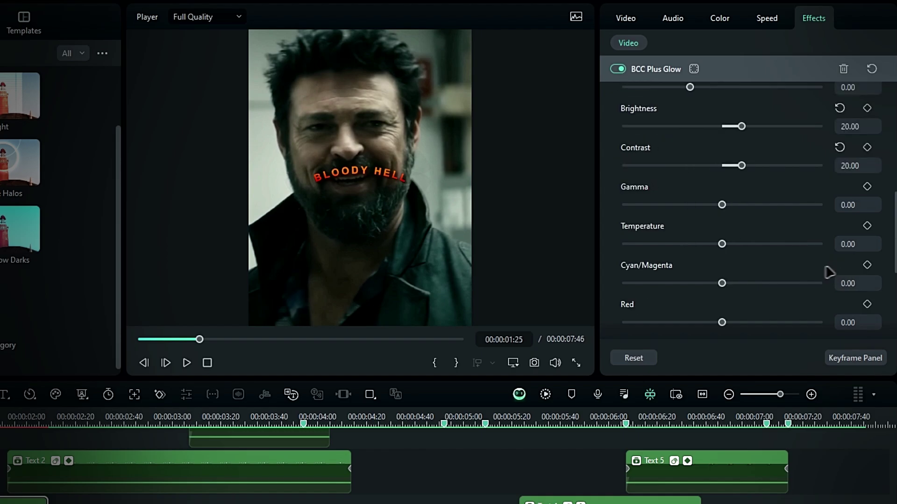
Set the Matte position to 65 and the Matte range to 100 for Text 1's glow
scroll(802, 252, "down", 3)
left_click(636, 207)
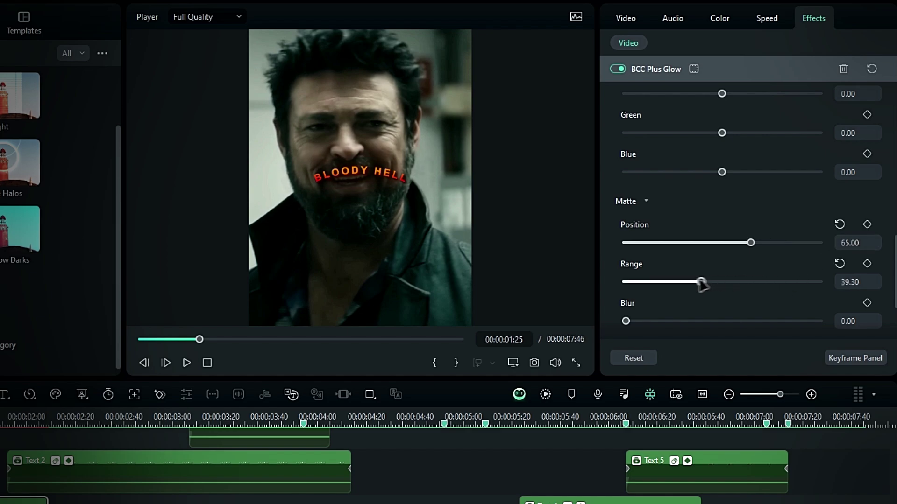
left_click_drag(795, 283, 822, 283)
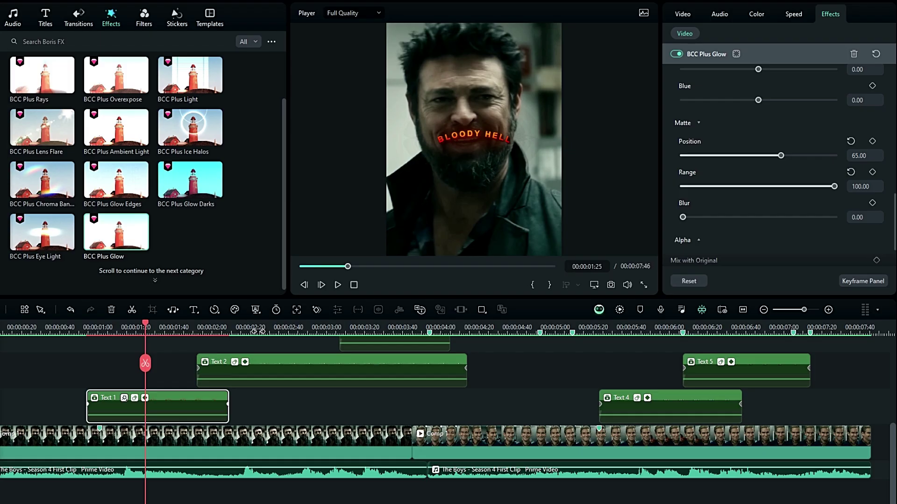
Apply the BCC Plus Glow effect to Text 2 with the playhead at 00:00:02:41
left_click_drag(85, 423, 126, 423)
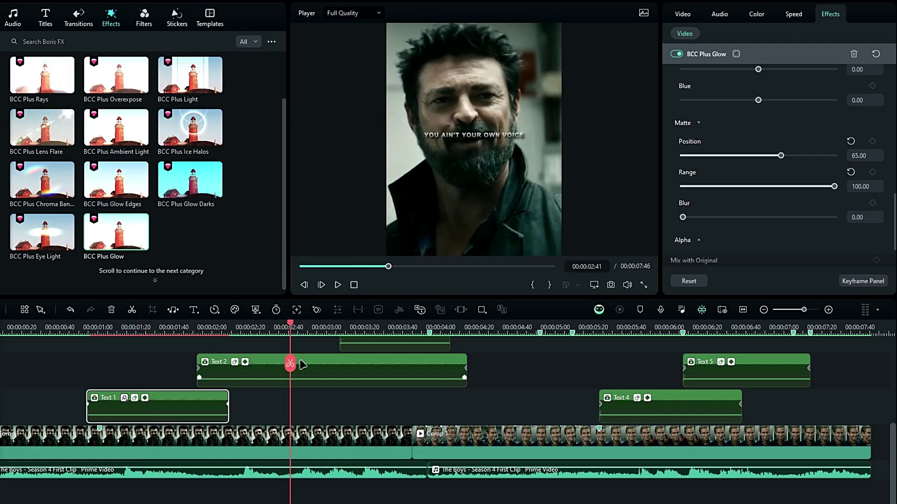
left_click(140, 464)
left_click_drag(254, 348, 262, 369)
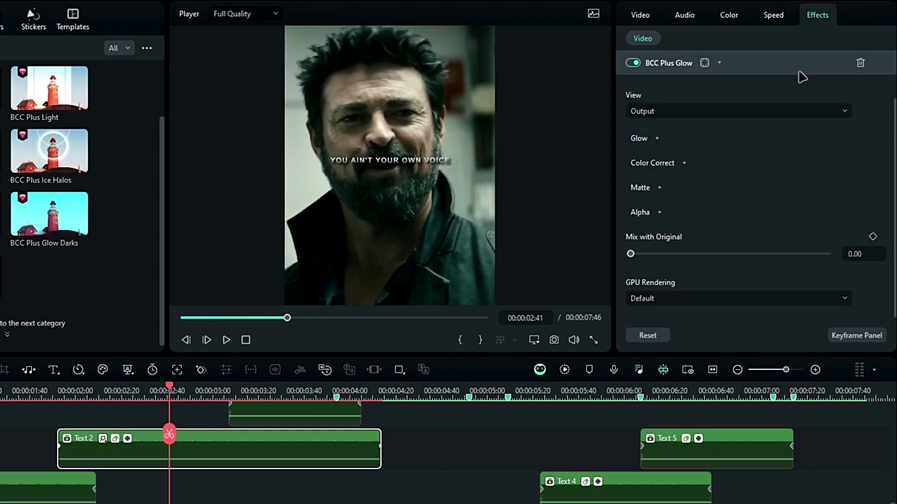
Set Text 2's glow brightness to 800 and its Color Correct brightness to 20, and raise the Color Correct contrast
left_click(696, 116)
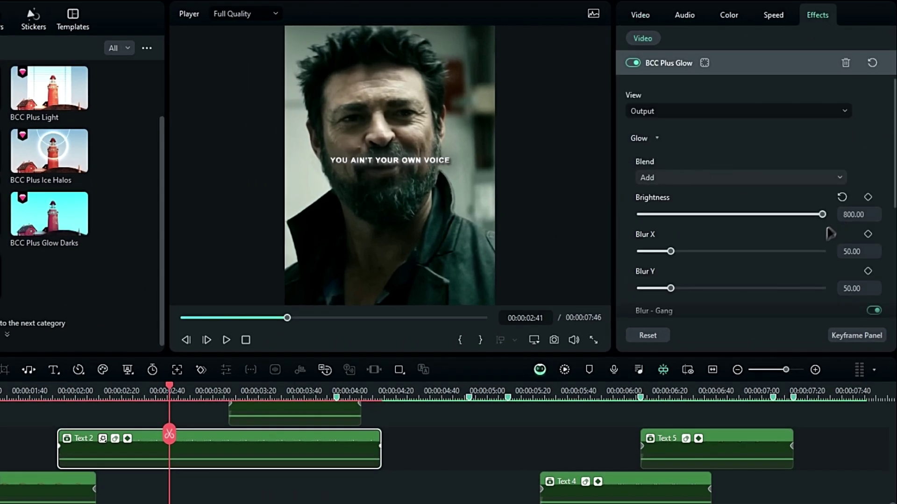
type("0")
key("Return")
scroll(791, 248, "down", 5)
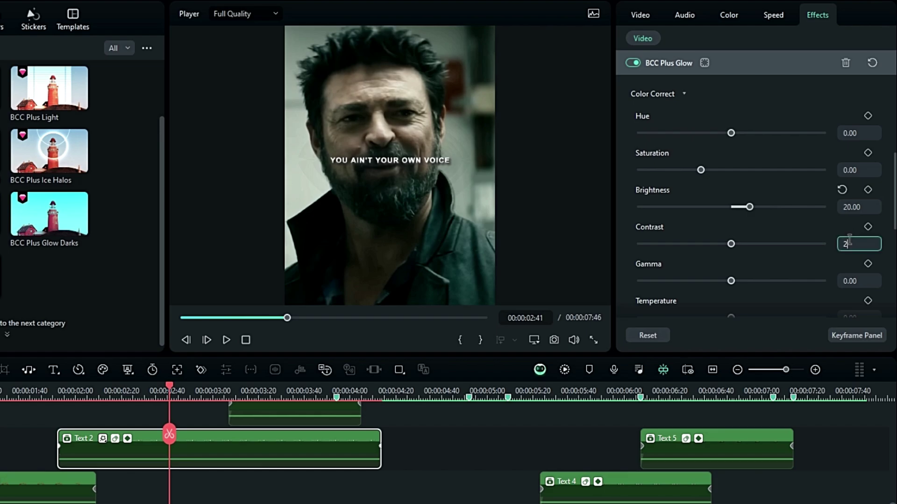
Set the Matte position of Text 2's glow to 65 and raise its Matte range
scroll(813, 222, "down", 5)
left_click(667, 191)
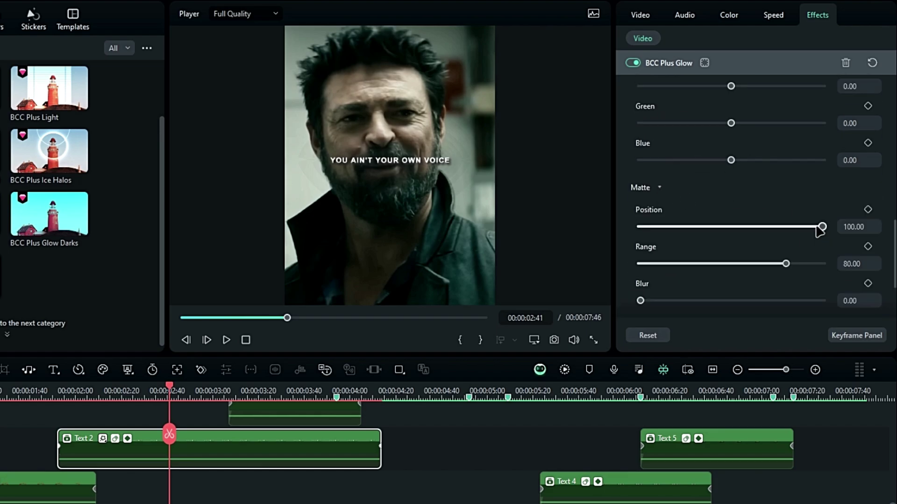
key("Return")
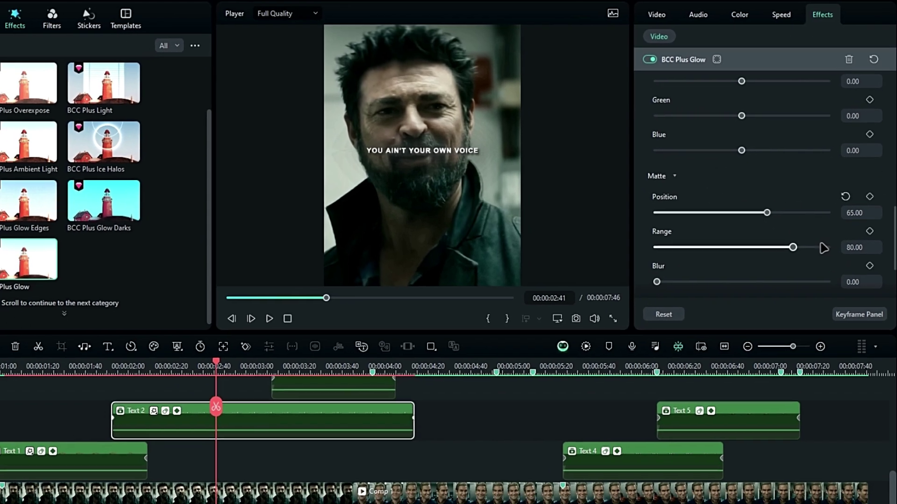
left_click(822, 264)
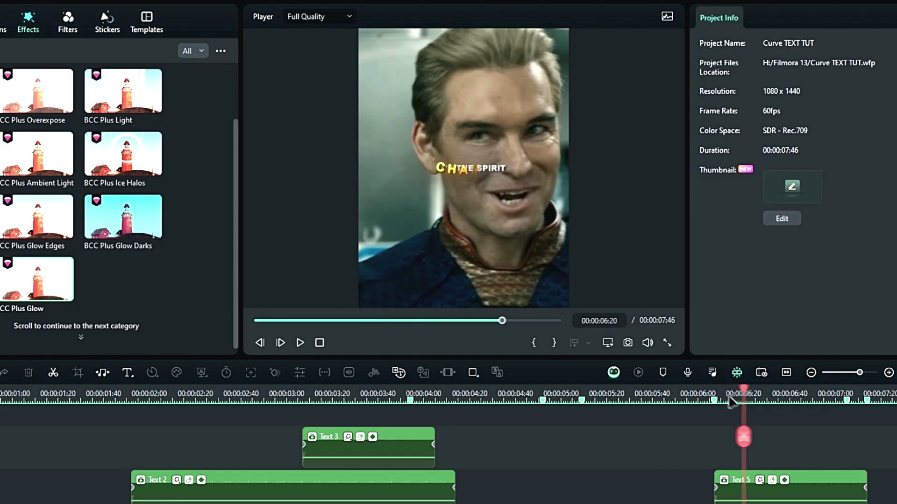
Add the BCC Plus Glow effect to the remaining captions, Text 3, Text 4 and Text 5
left_click_drag(699, 329, 310, 345)
left_click_drag(290, 403, 69, 439)
Play the sequence from the start of the timeline to preview the glowing captions
left_click_drag(154, 373, 18, 368)
key("space")
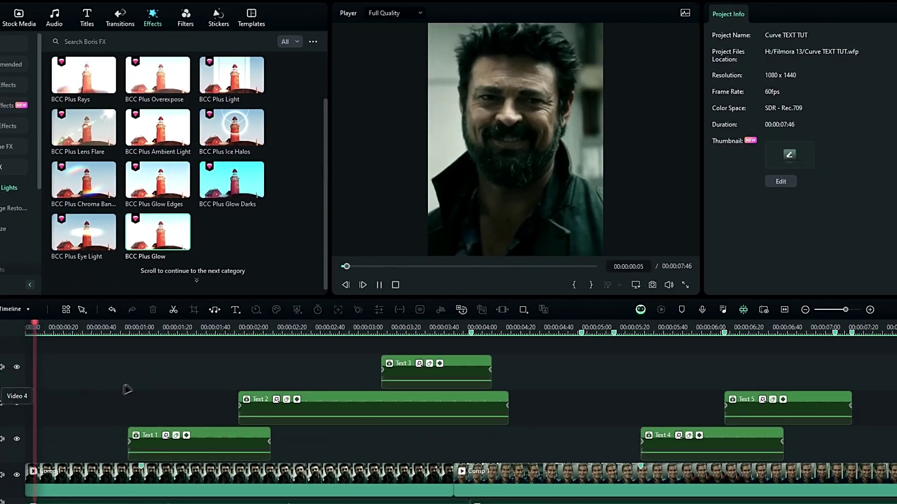